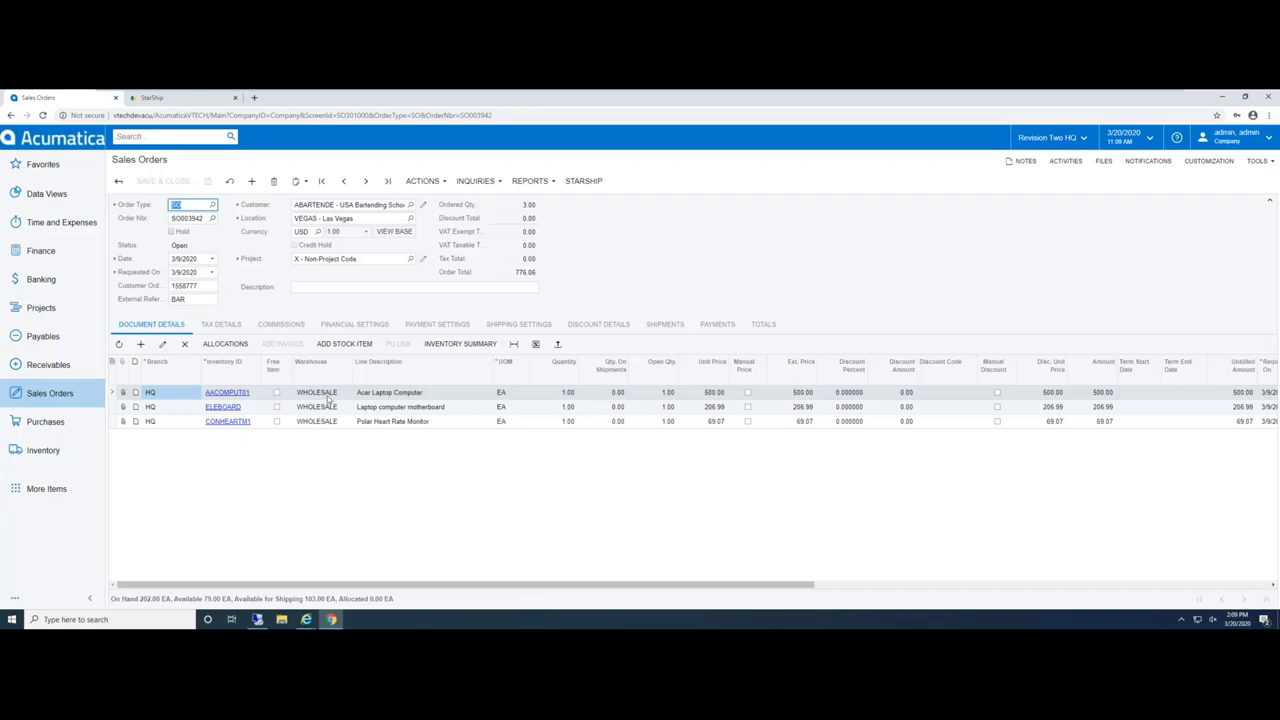
# Step: Open a StarShip rate quote from the current sales order and examine its packaging and parcel carrier rates
pyautogui.click(584, 181)
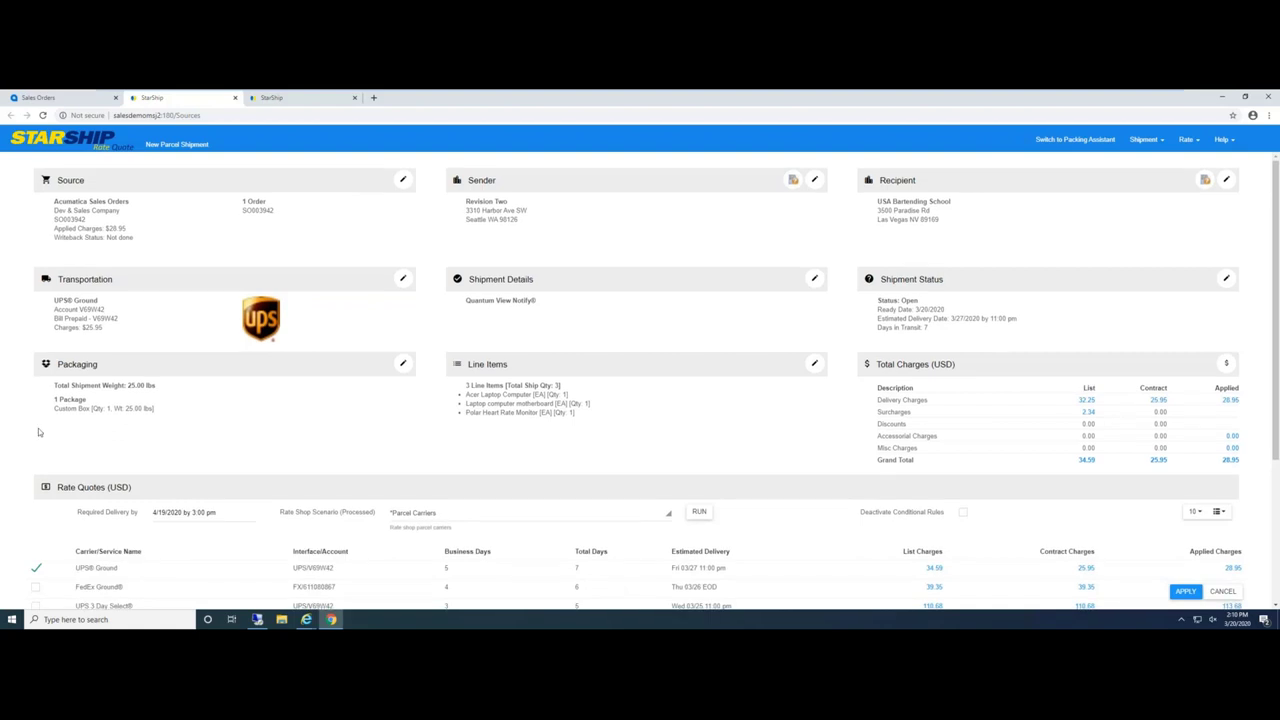
pyautogui.scroll(-1, 416, 311)
pyautogui.click(402, 315)
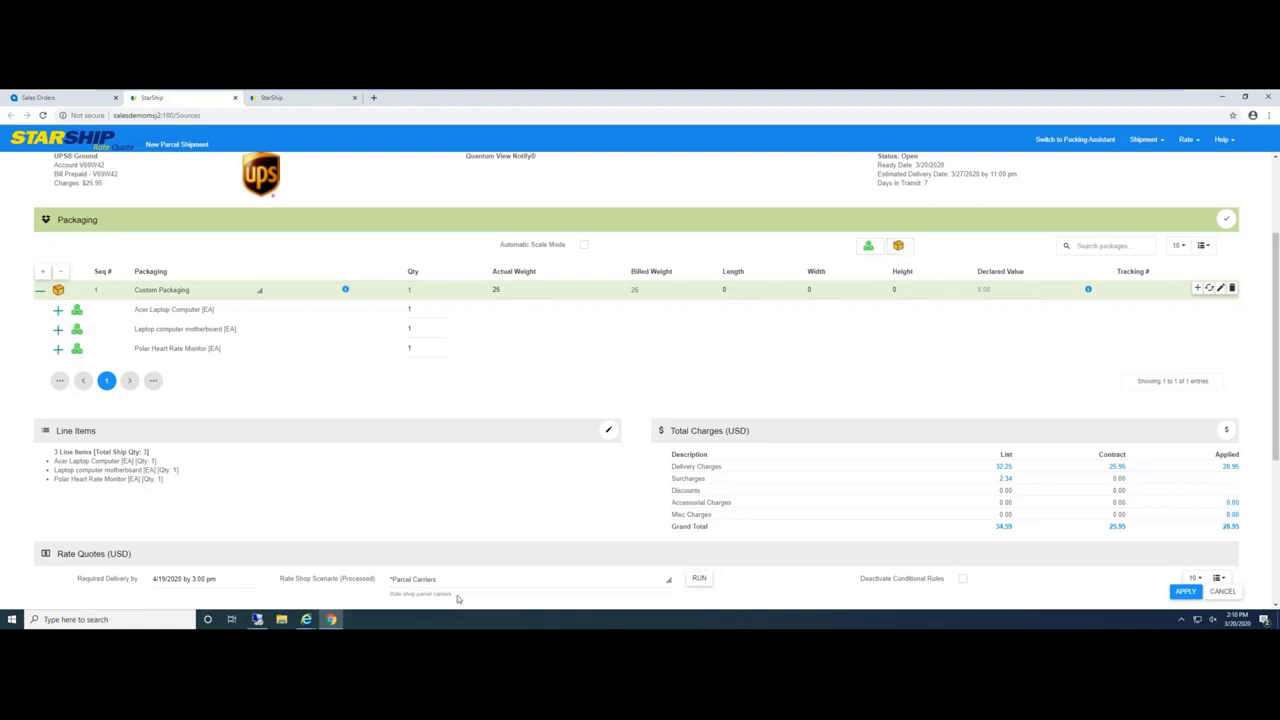
pyautogui.scroll(-2, 500, 558)
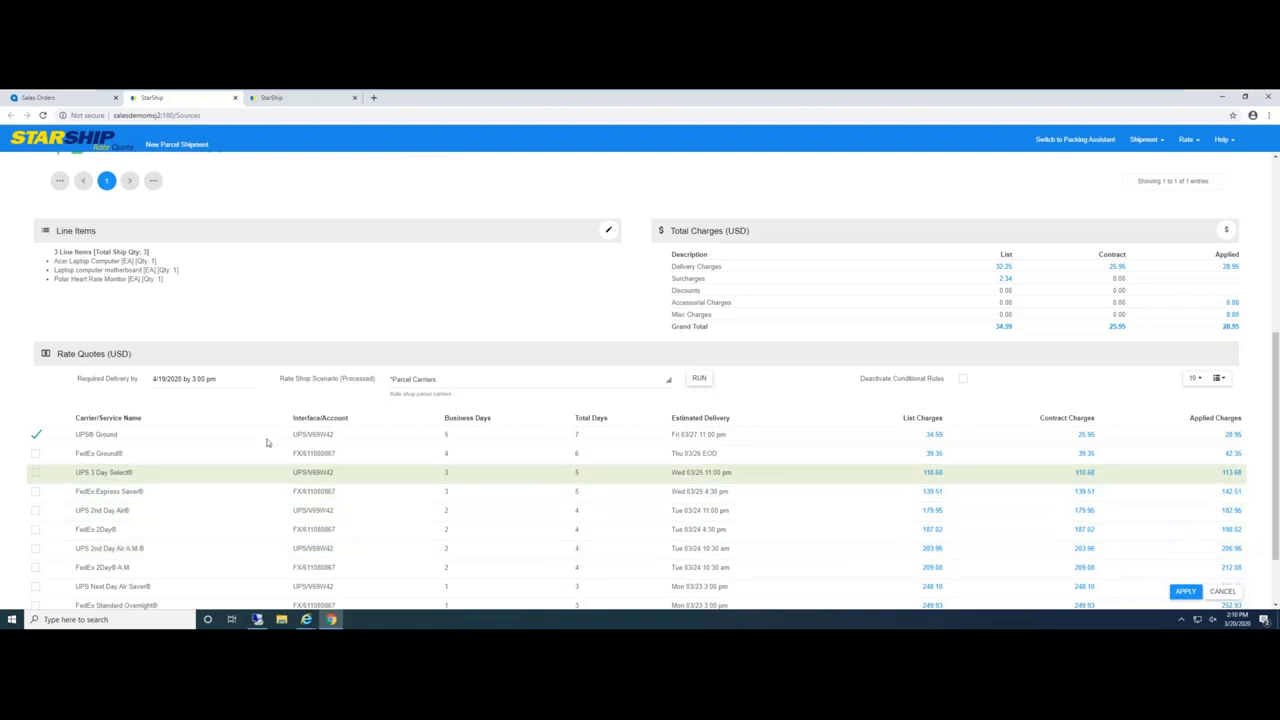
pyautogui.scroll(-1, 265, 440)
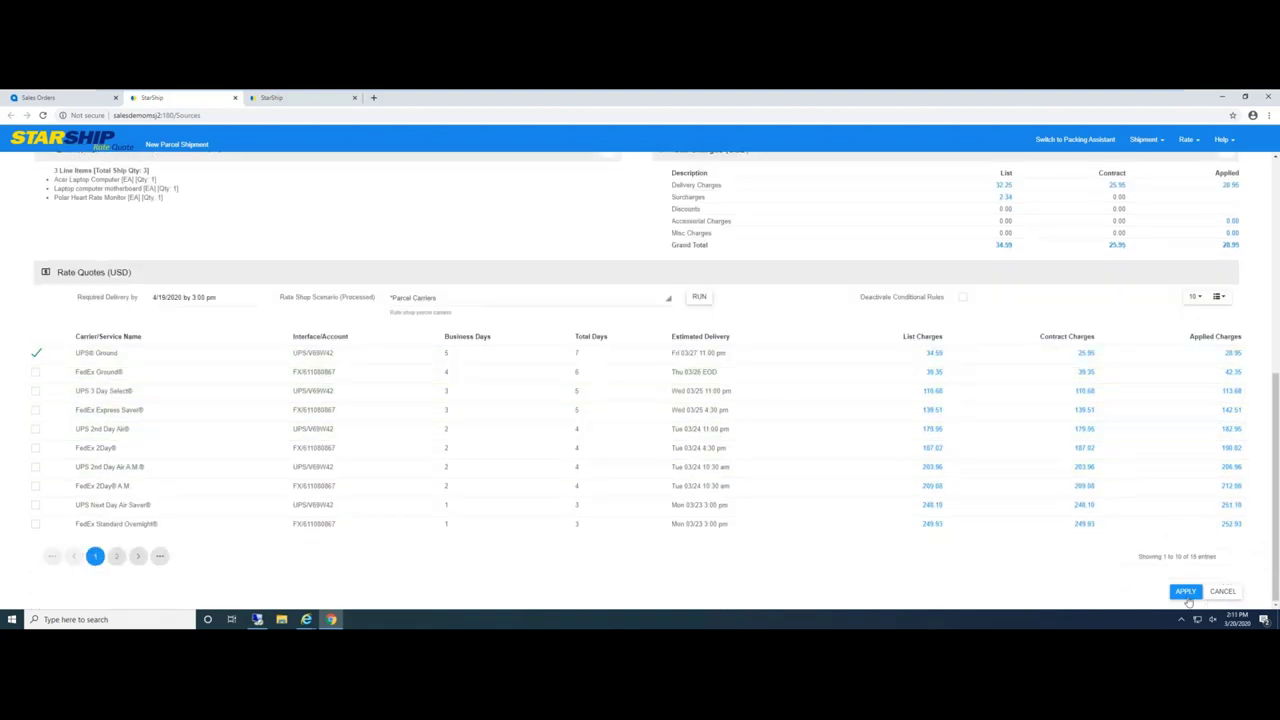
pyautogui.scroll(1, 205, 460)
pyautogui.scroll(5, 205, 460)
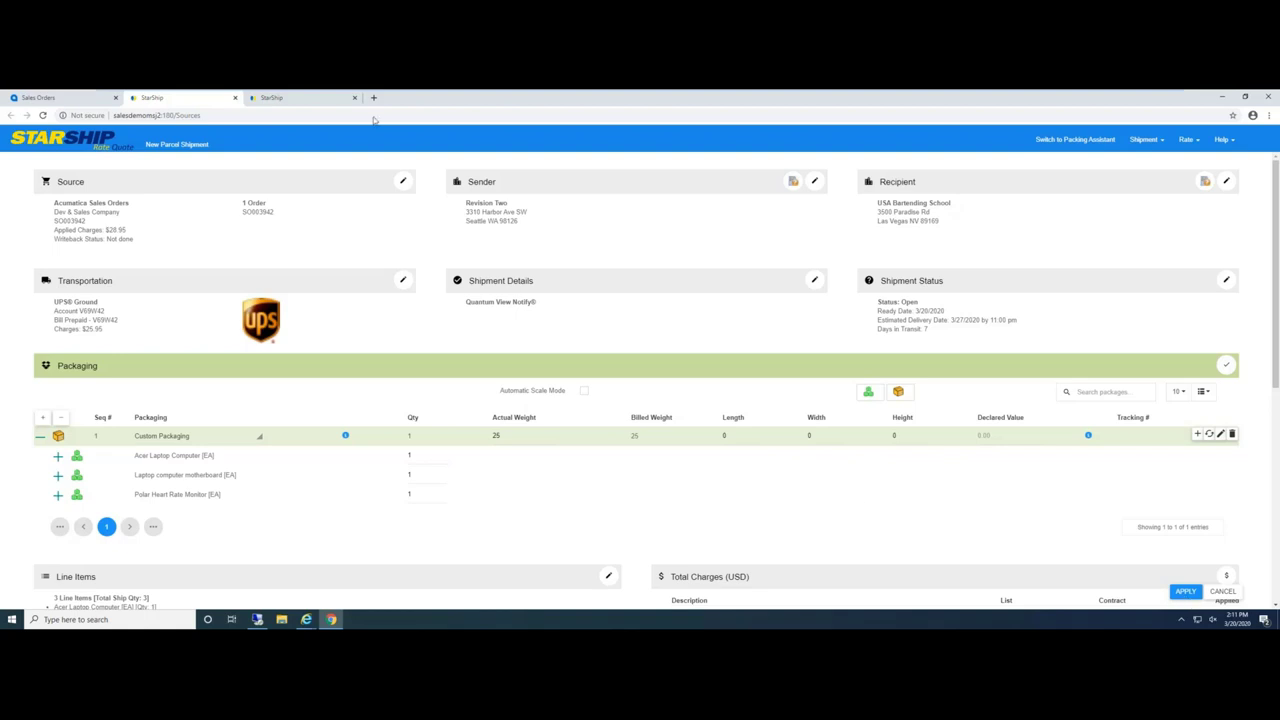
# Step: Close the rate quote without applying it, leave the sales order, and switch to StarShip
pyautogui.click(235, 97)
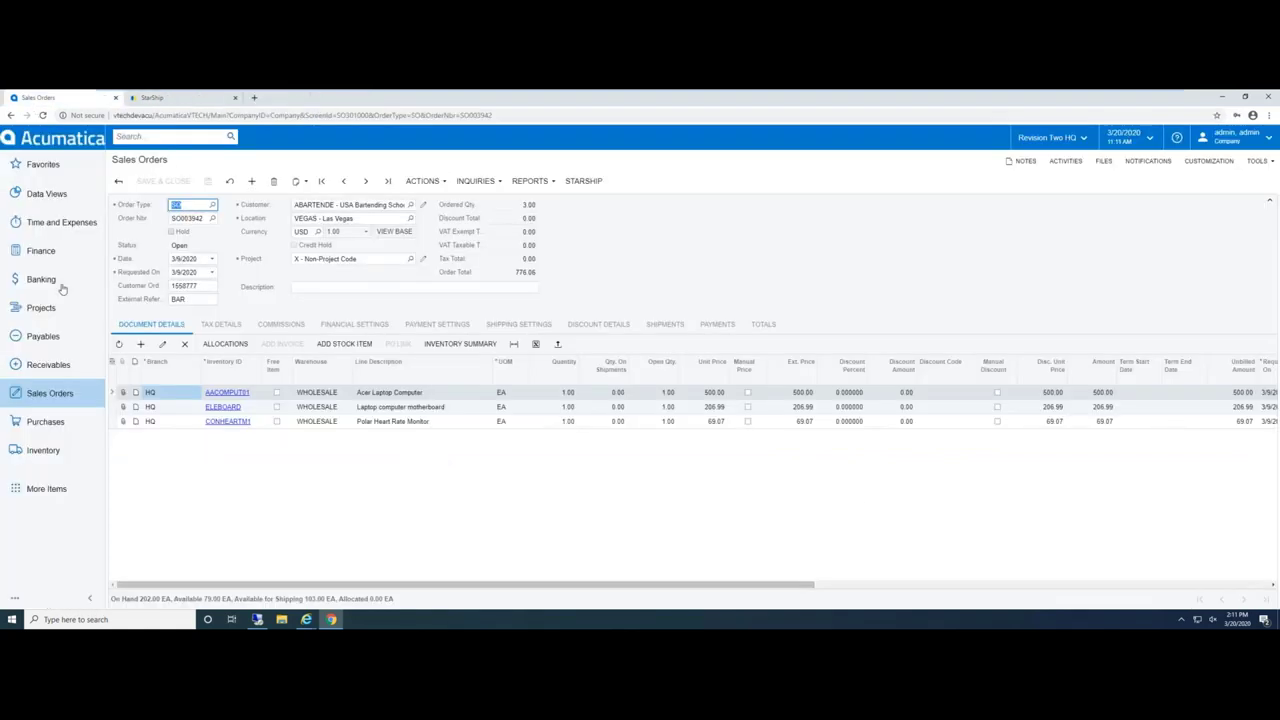
pyautogui.click(118, 181)
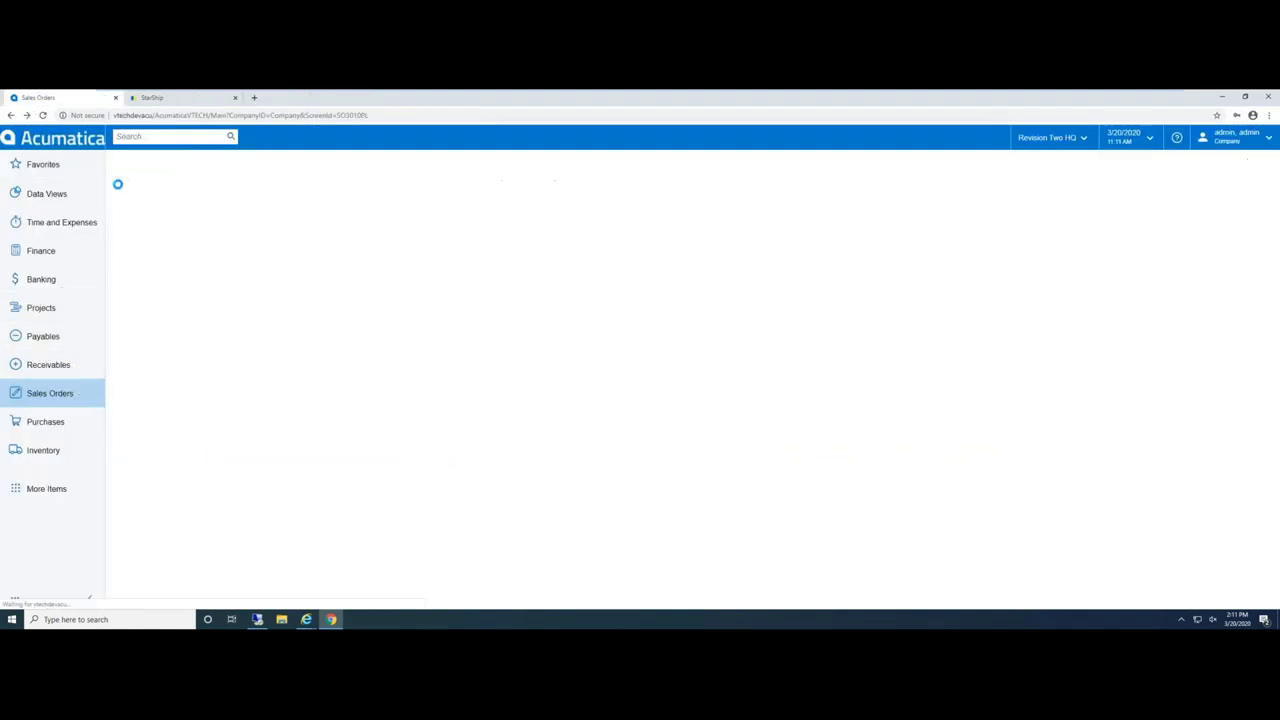
pyautogui.click(187, 101)
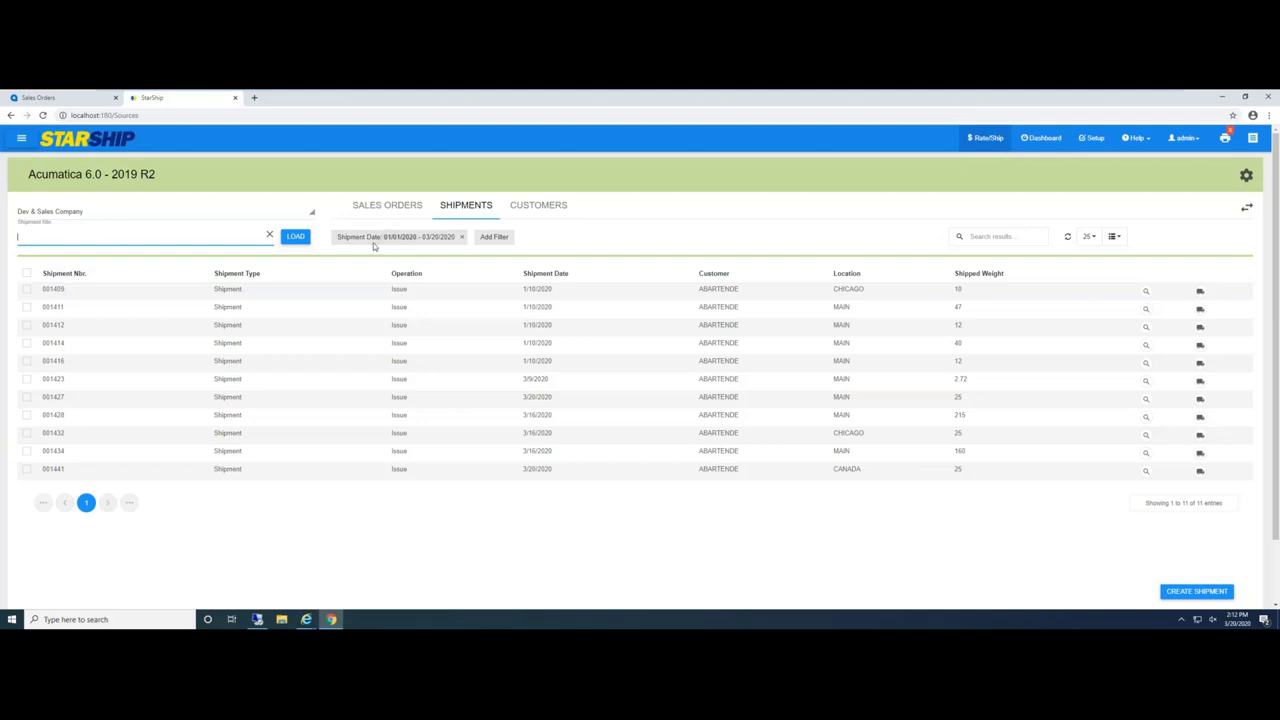
pyautogui.click(496, 238)
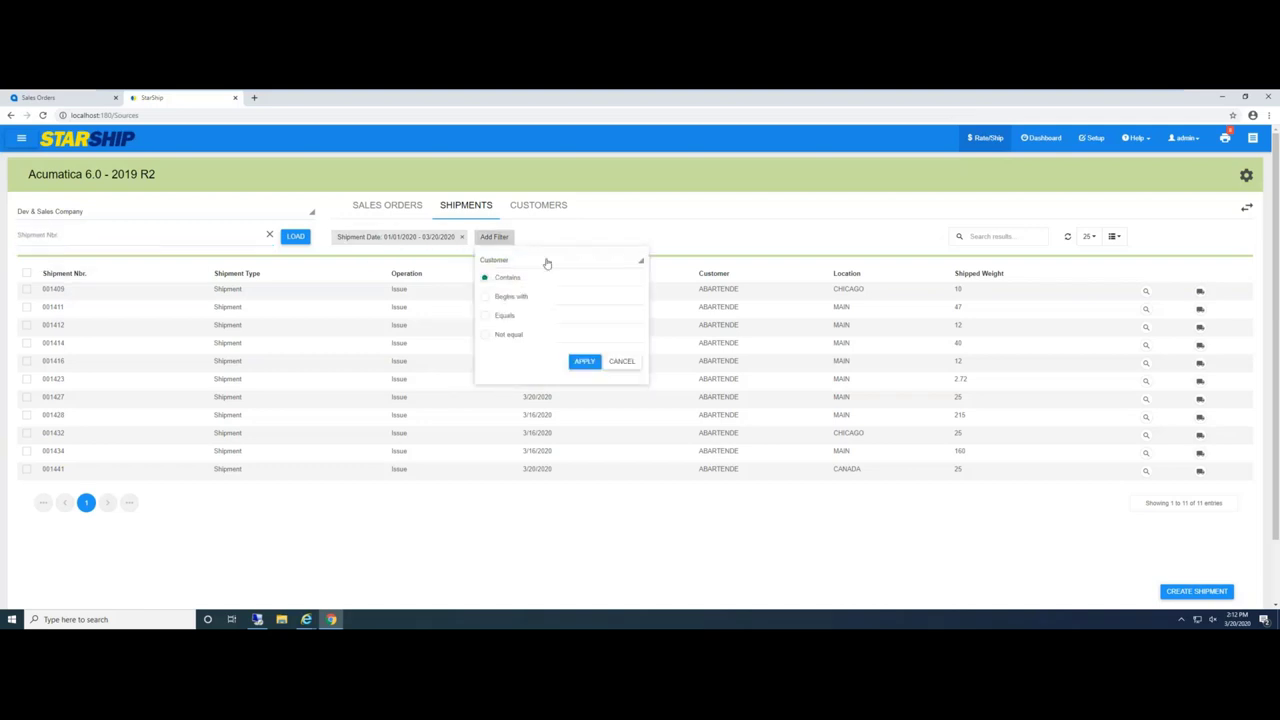
pyautogui.click(640, 262)
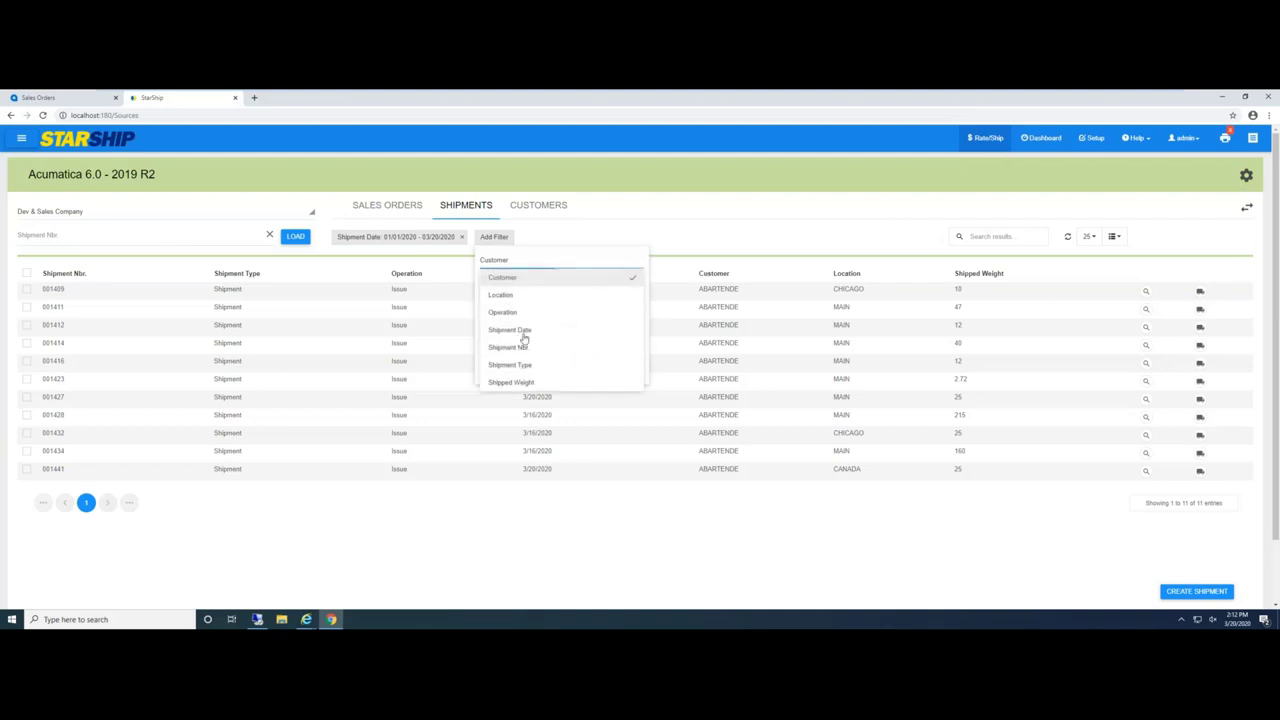
pyautogui.click(586, 236)
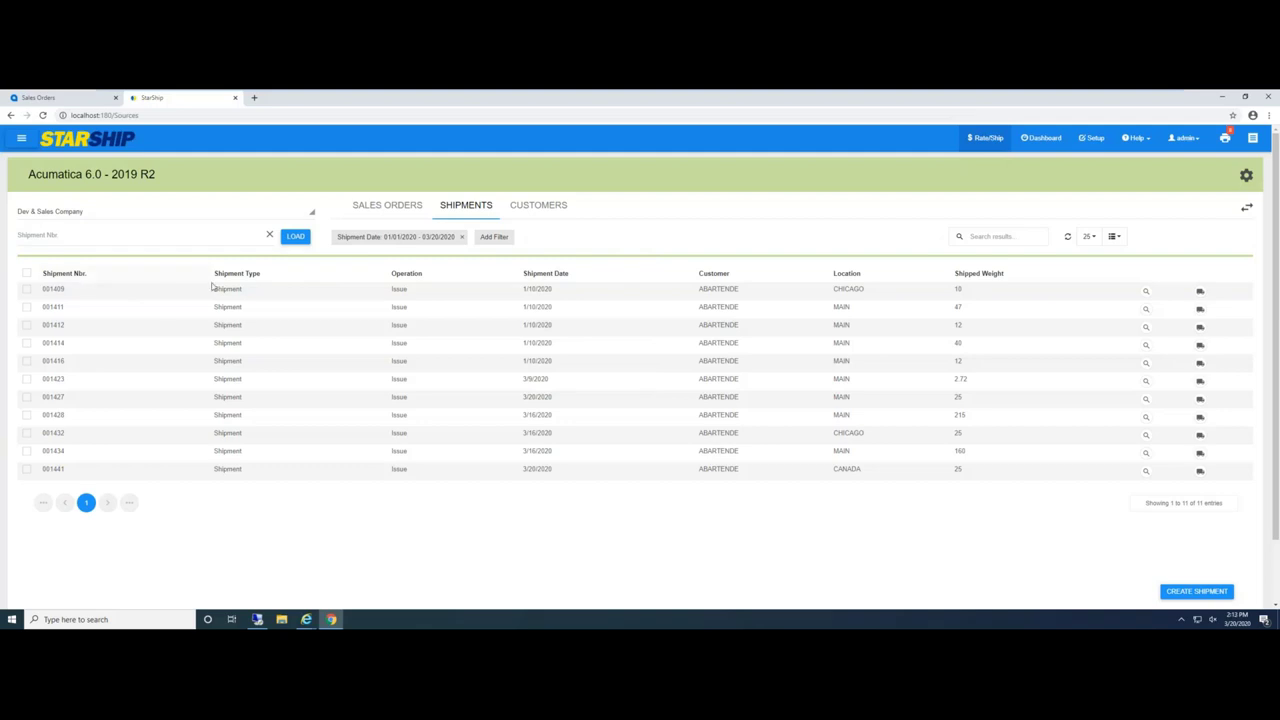
# Step: Sort the shipments by shipment number in descending order and open the CANADA location's shipment for shipping
pyautogui.click(68, 274)
pyautogui.click(27, 379)
pyautogui.click(27, 379)
pyautogui.click(27, 290)
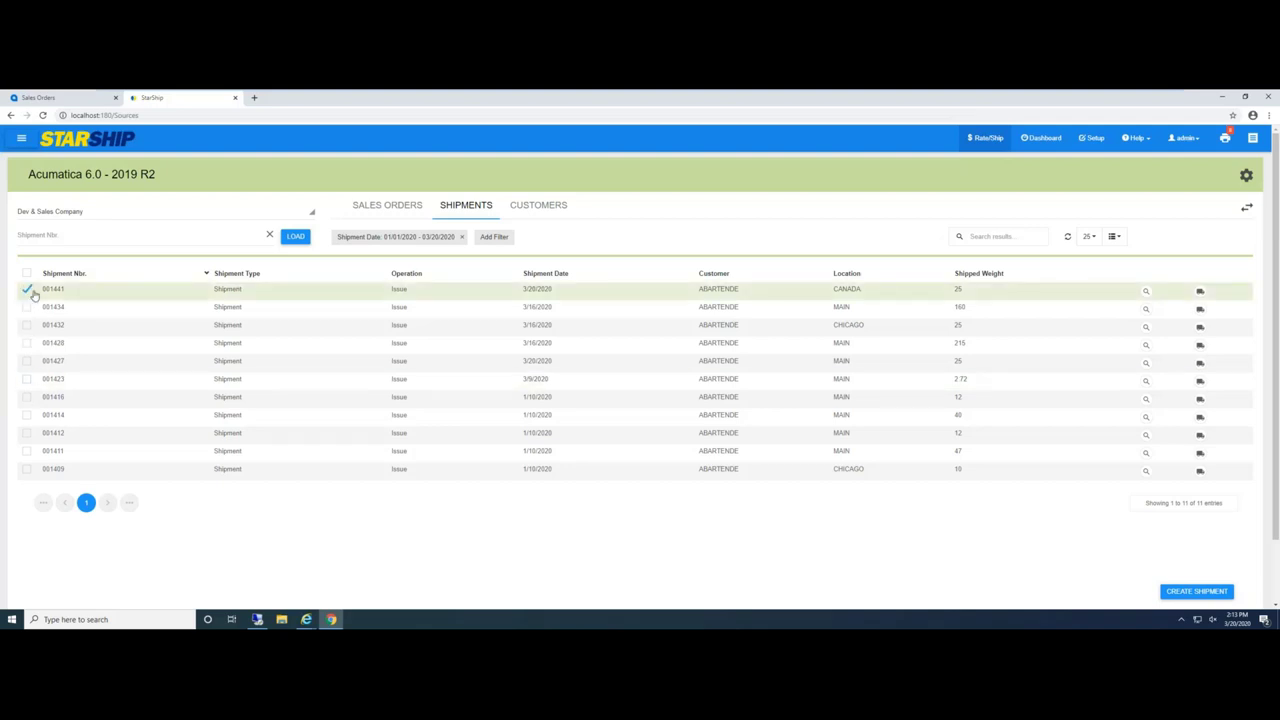
pyautogui.click(27, 290)
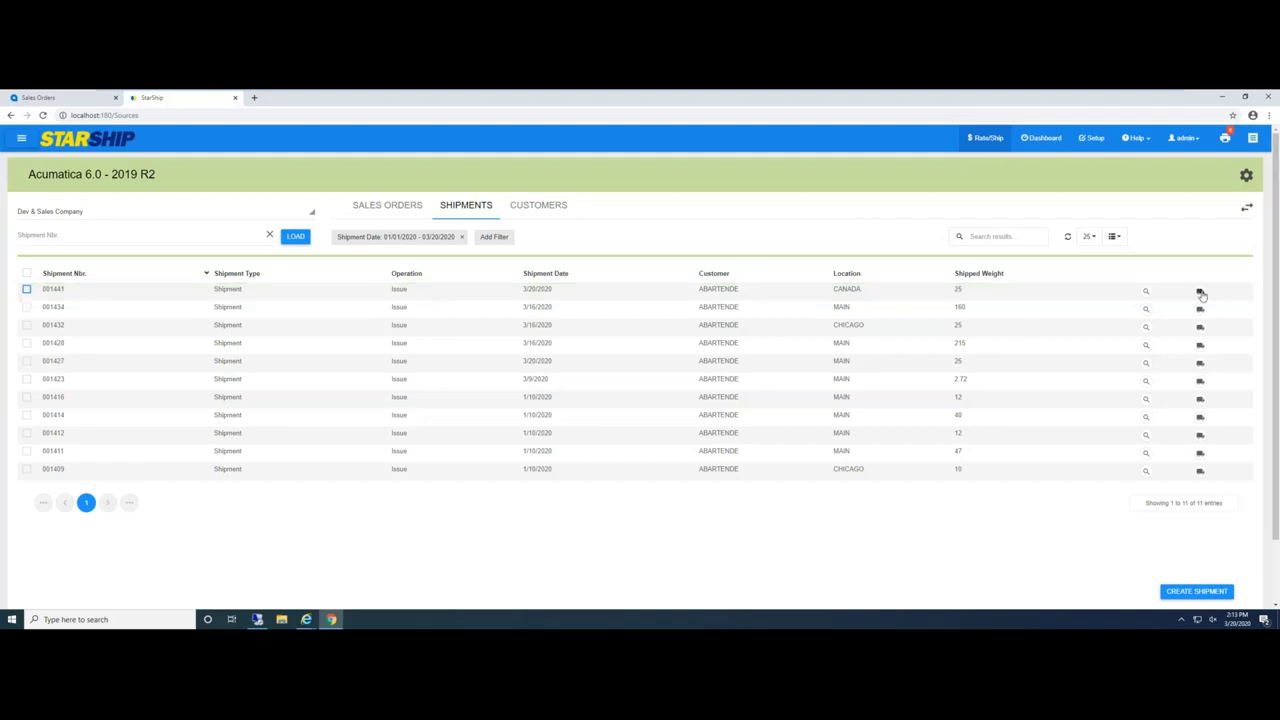
pyautogui.click(1200, 292)
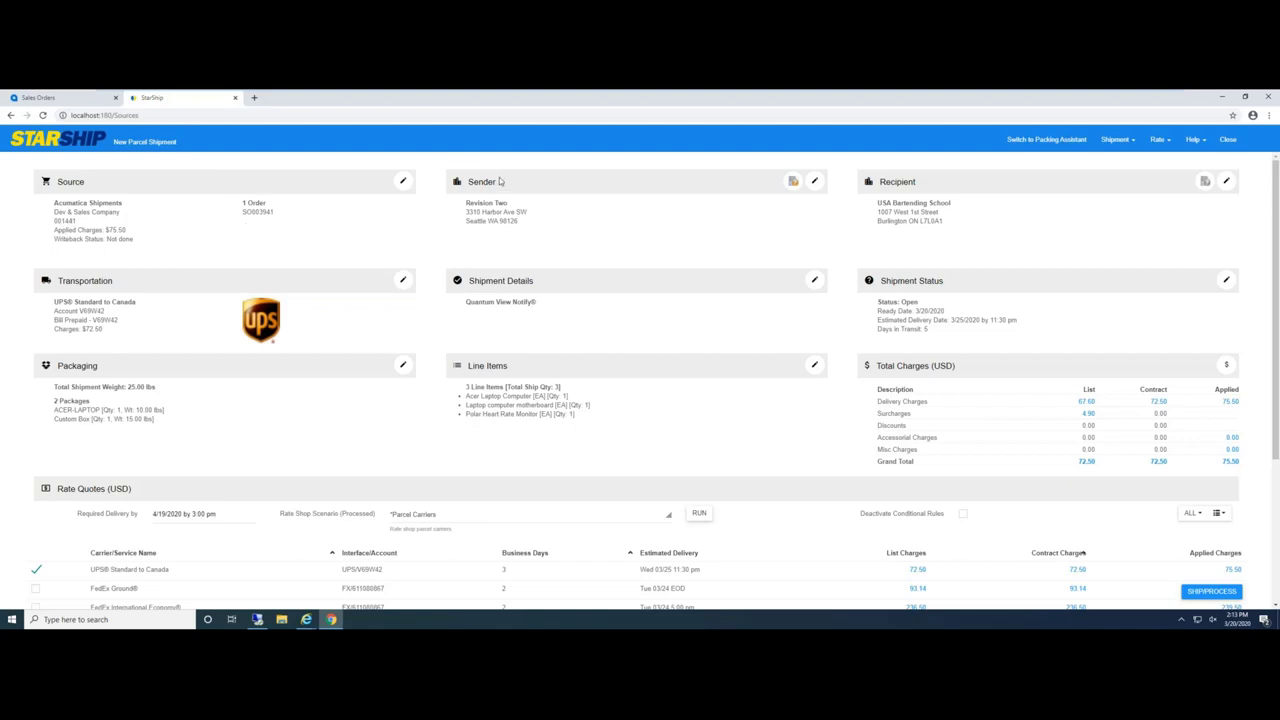
# Step: Set the sender's Address ID to Walmart
pyautogui.click(815, 181)
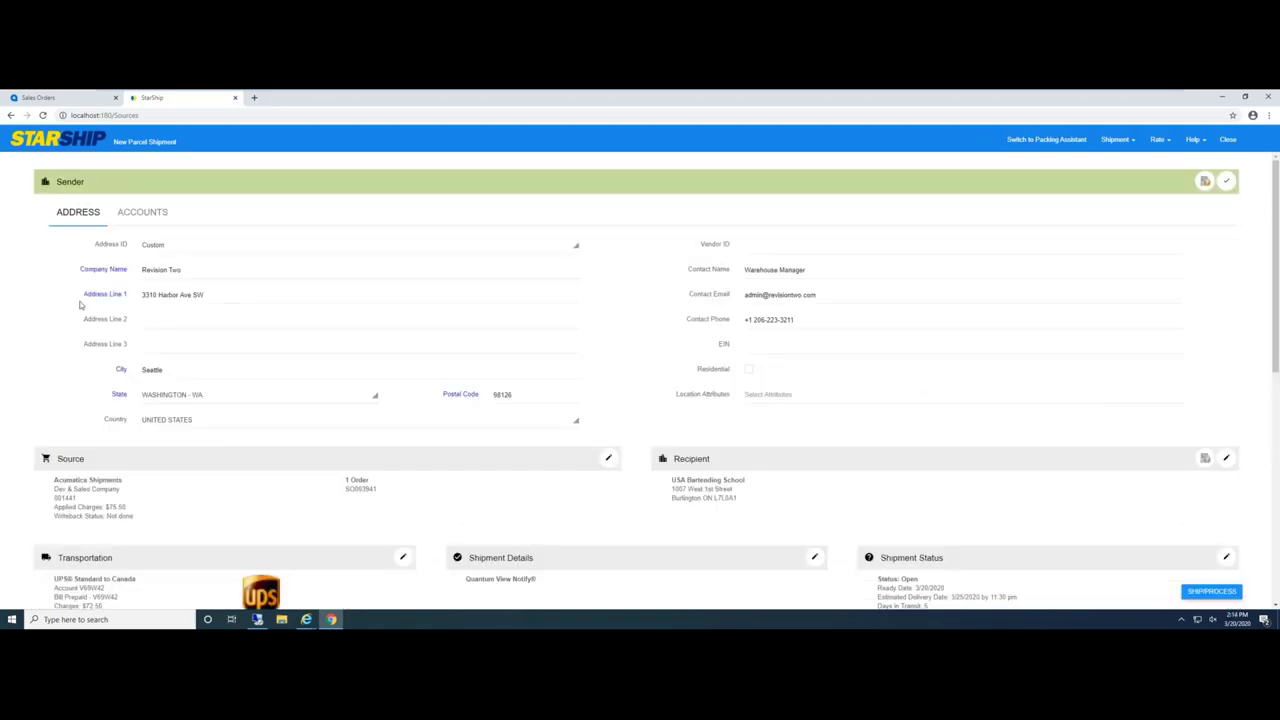
pyautogui.click(178, 248)
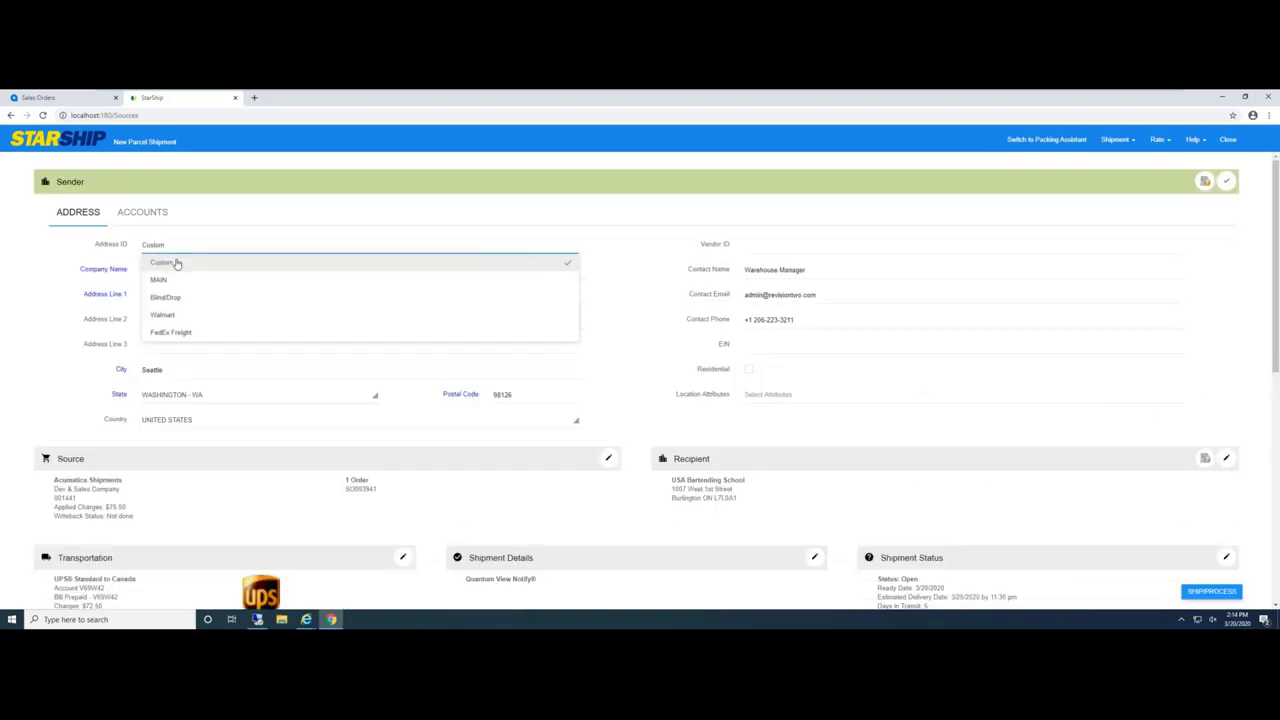
pyautogui.click(163, 316)
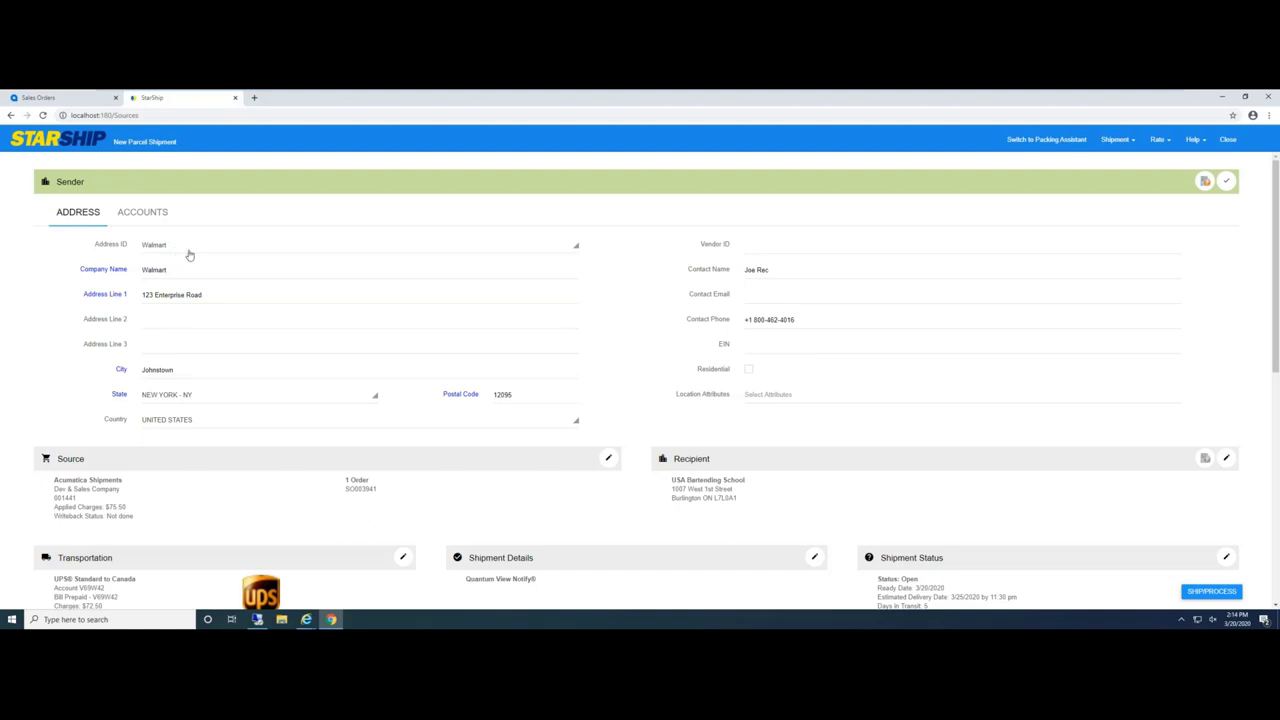
# Step: Set the sender's Address ID to MAIN and accept the sender details
pyautogui.click(157, 246)
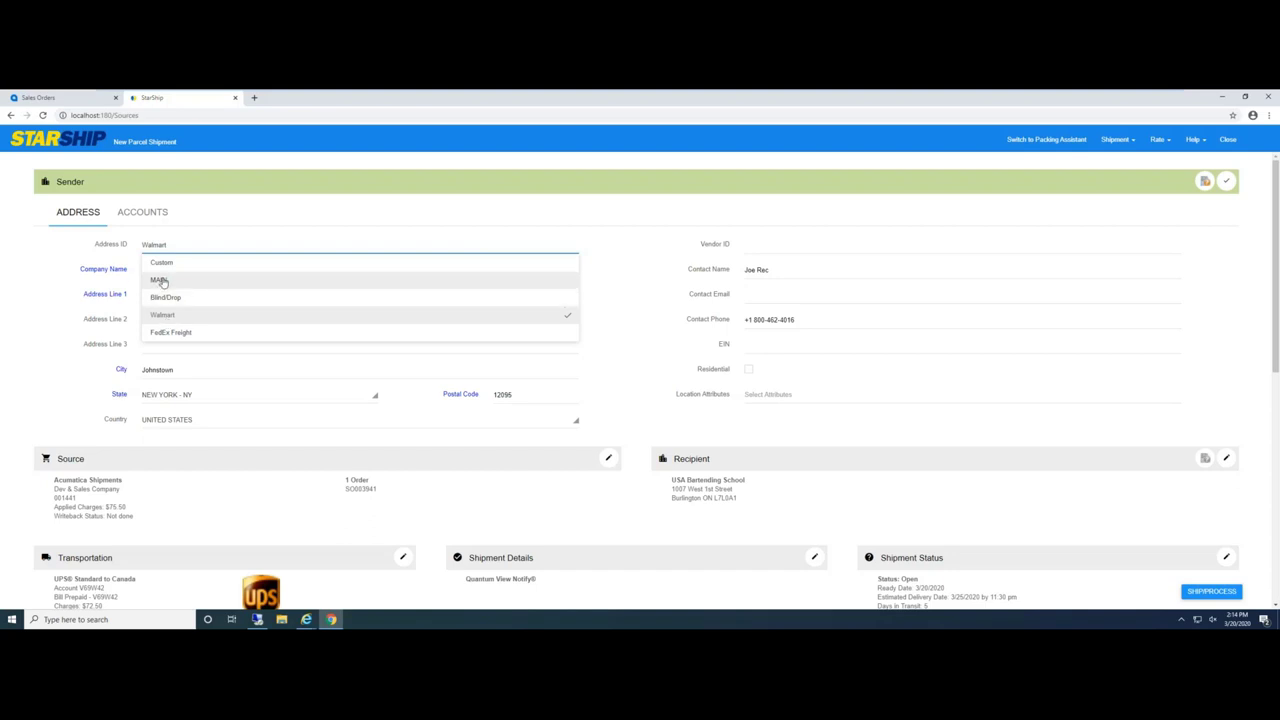
pyautogui.click(160, 280)
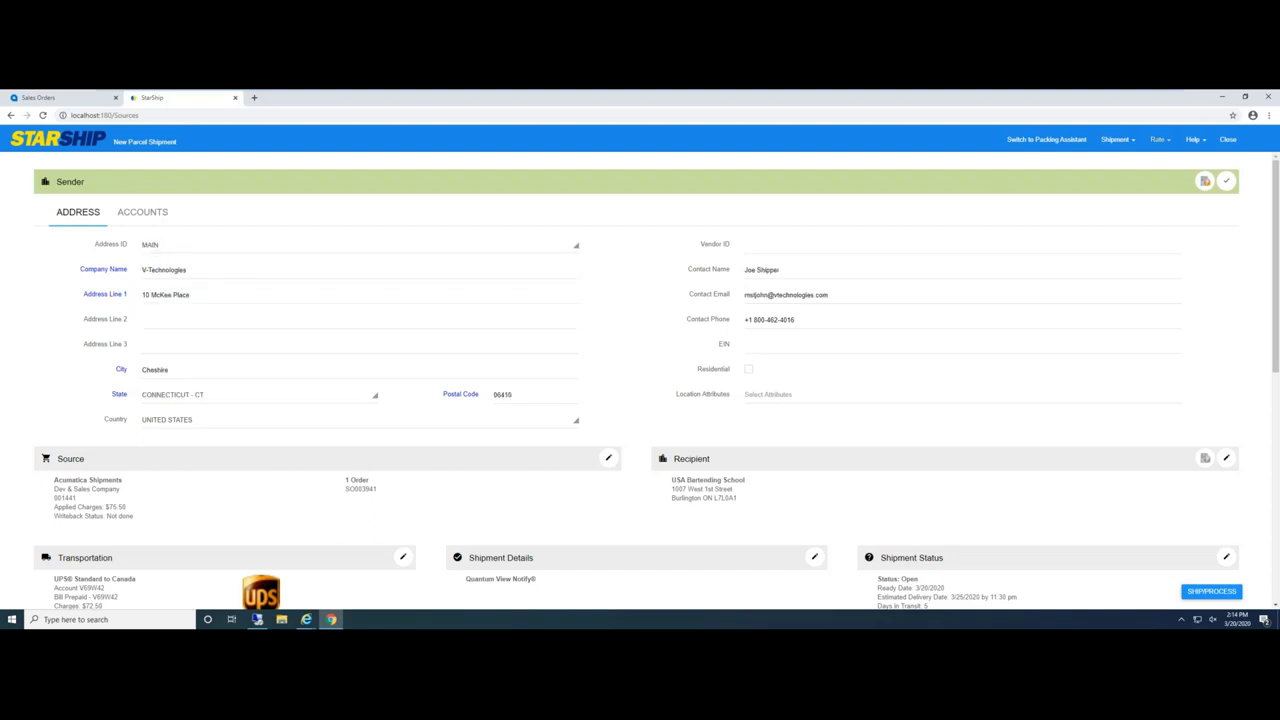
pyautogui.click(1226, 181)
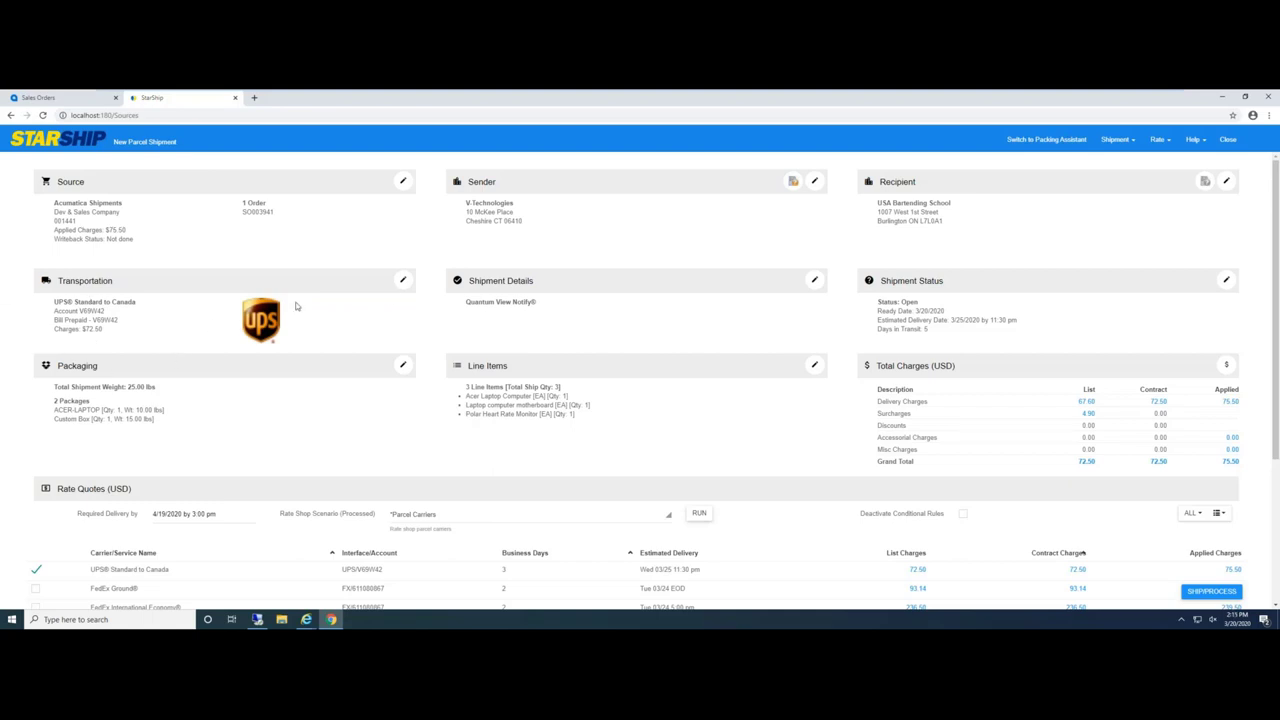
# Step: Change the billing in the shipment's transportation details to Third Party
pyautogui.click(400, 283)
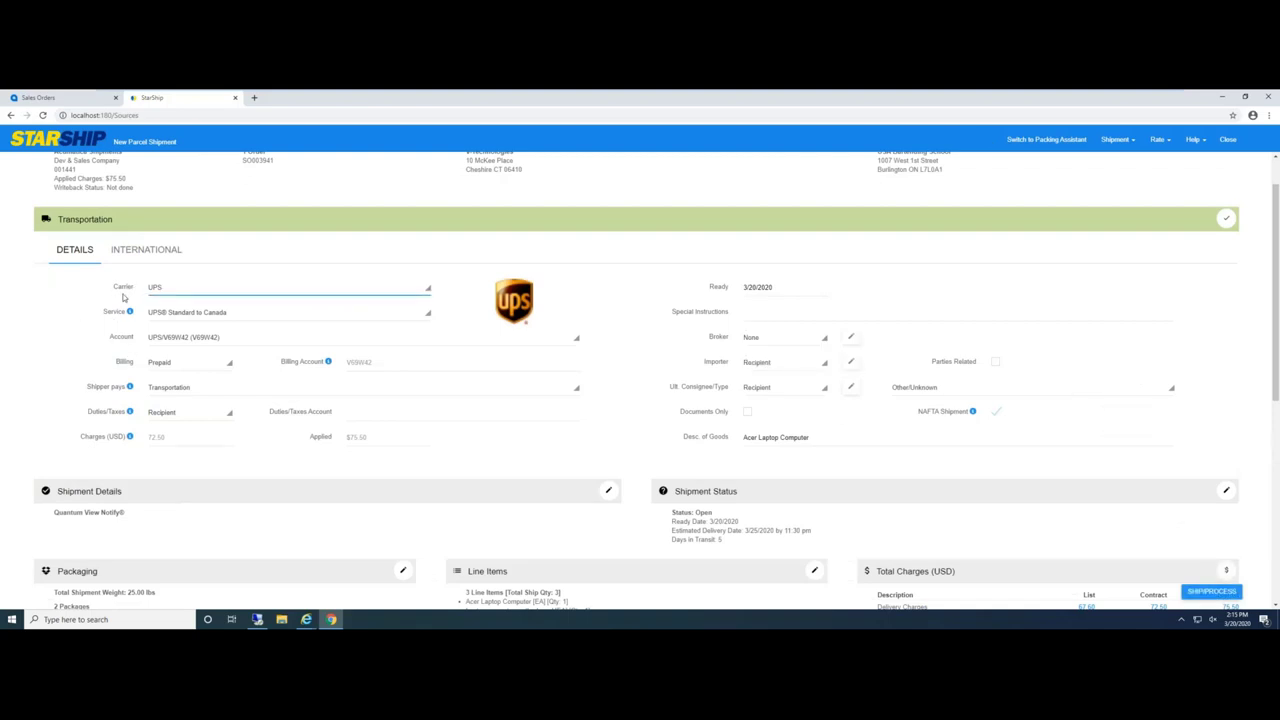
pyautogui.click(157, 364)
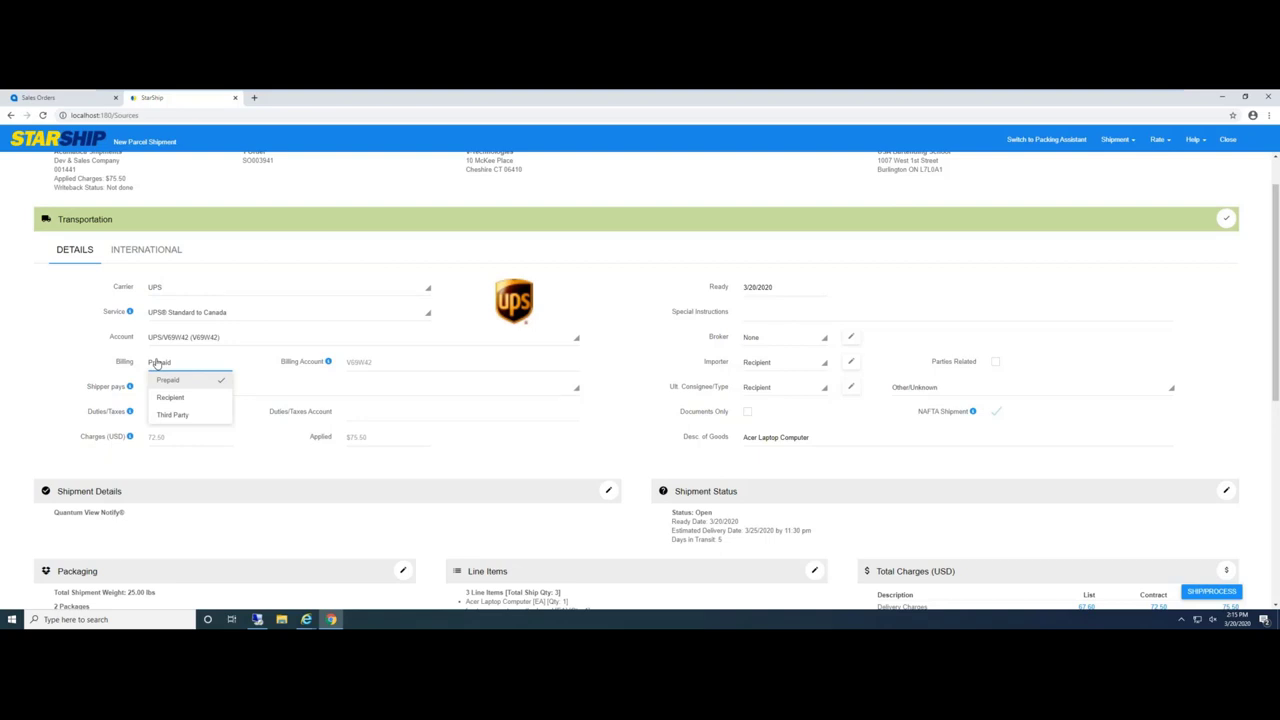
pyautogui.click(180, 420)
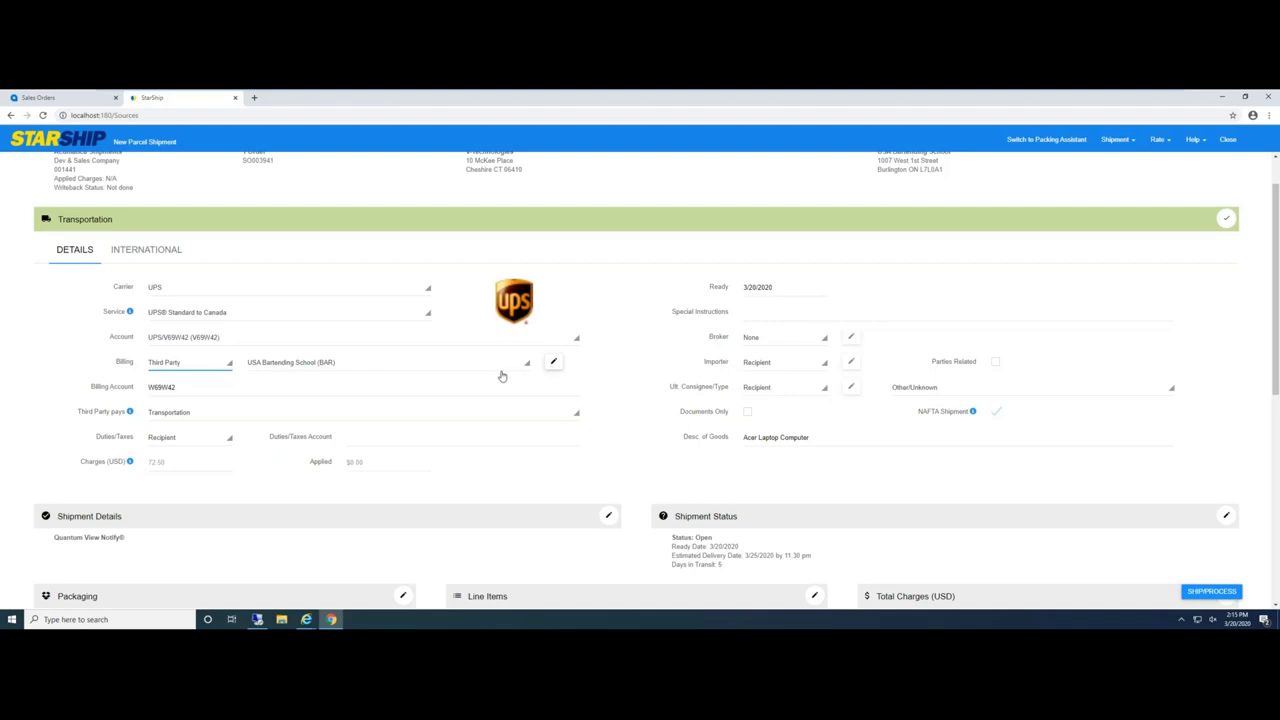
# Step: Review the address and carrier accounts stored for the USA Bartending School third party
pyautogui.click(554, 363)
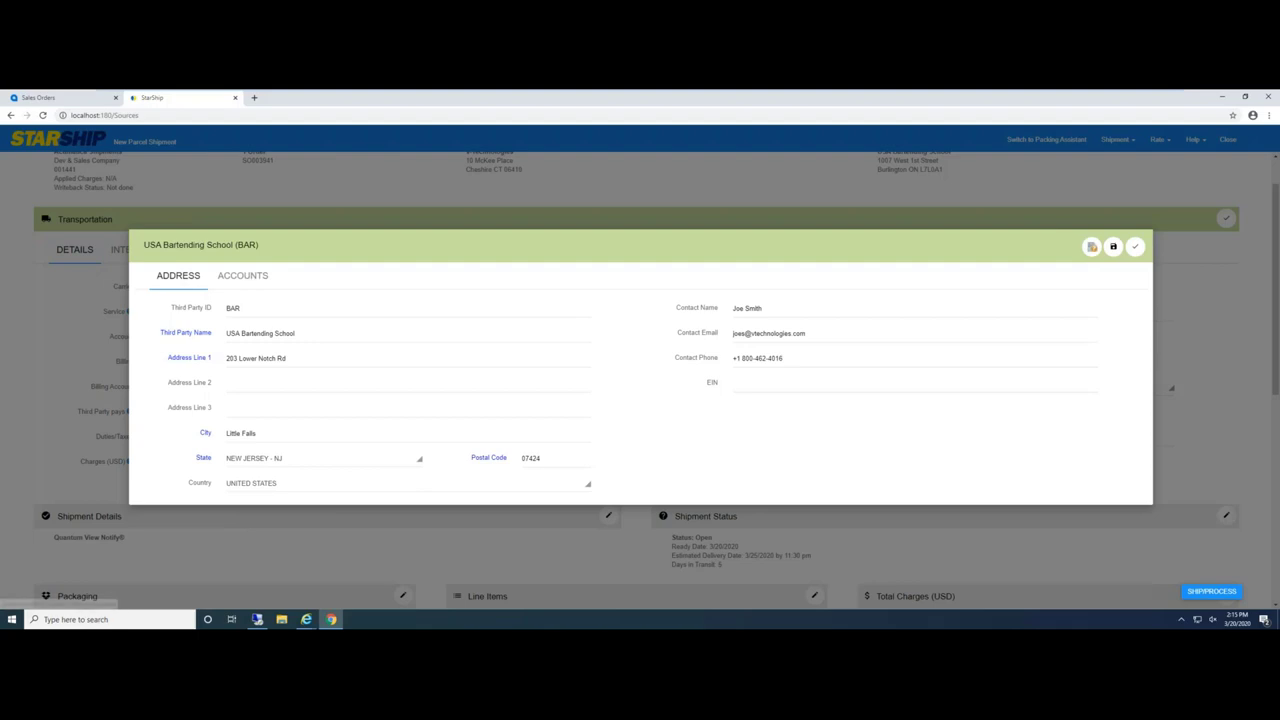
pyautogui.click(243, 275)
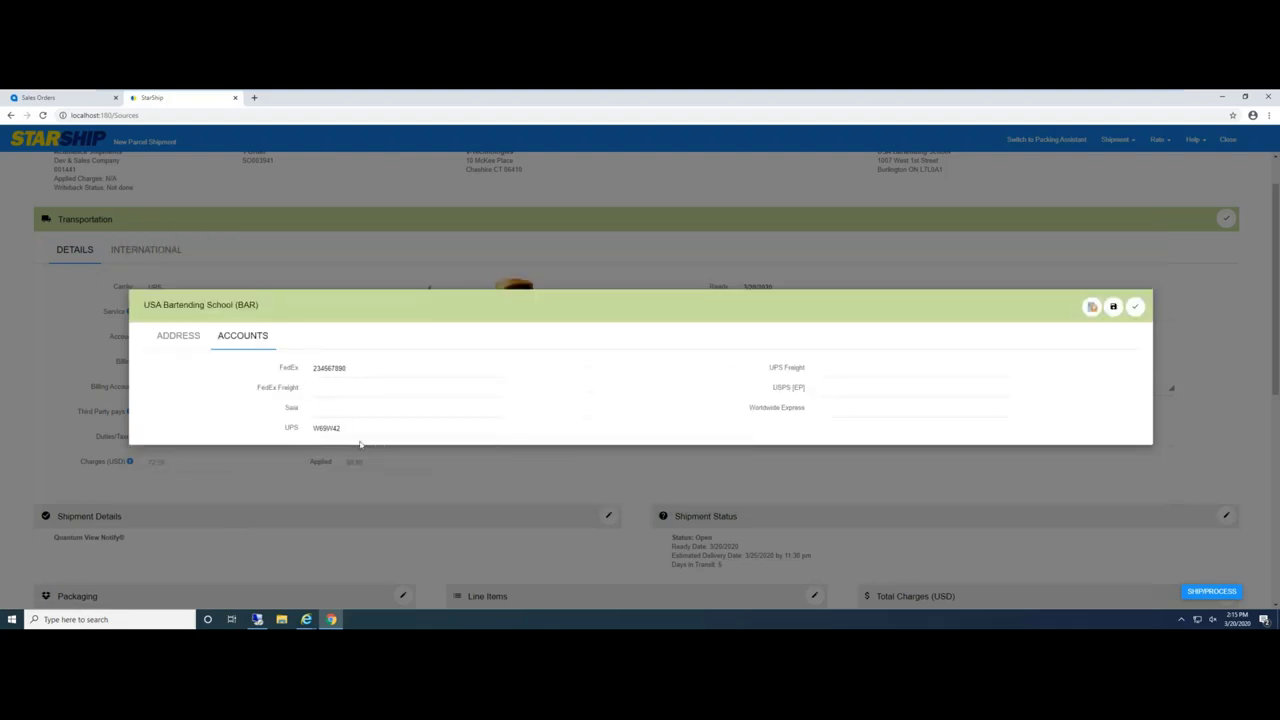
pyautogui.click(1135, 306)
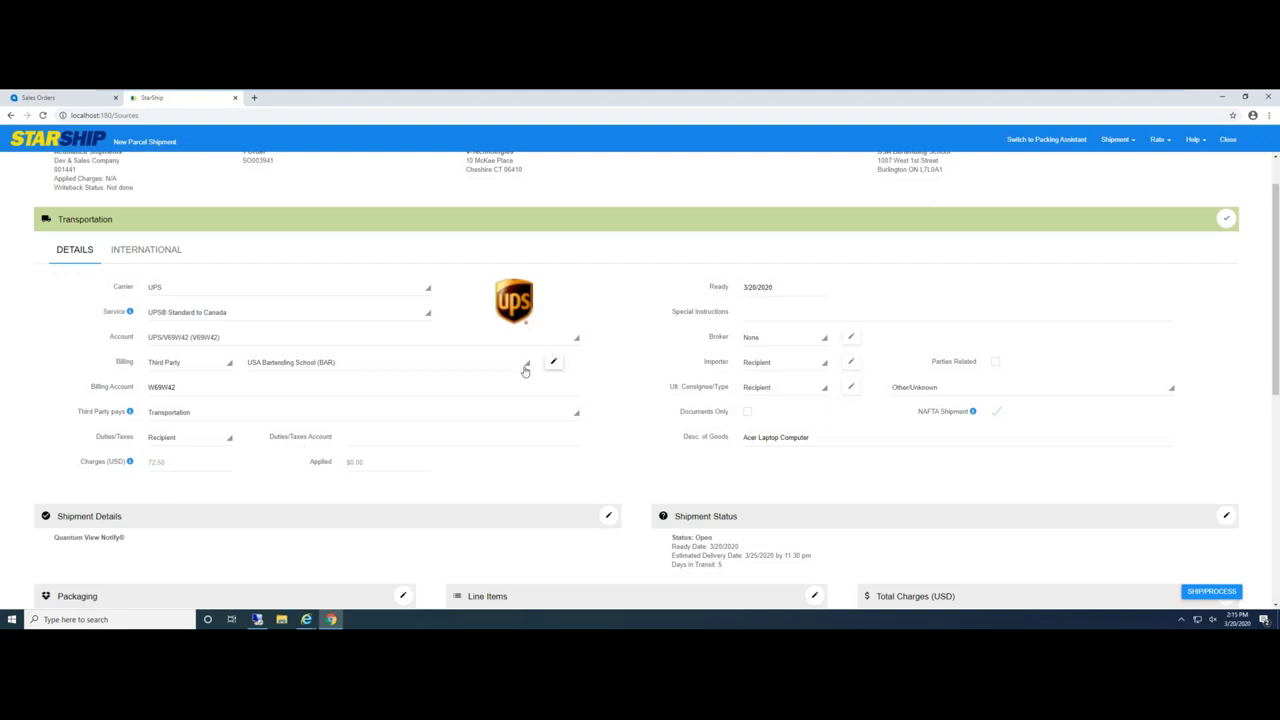
# Step: Check the available billing third parties, and set the transportation billing back to Prepaid
pyautogui.click(523, 369)
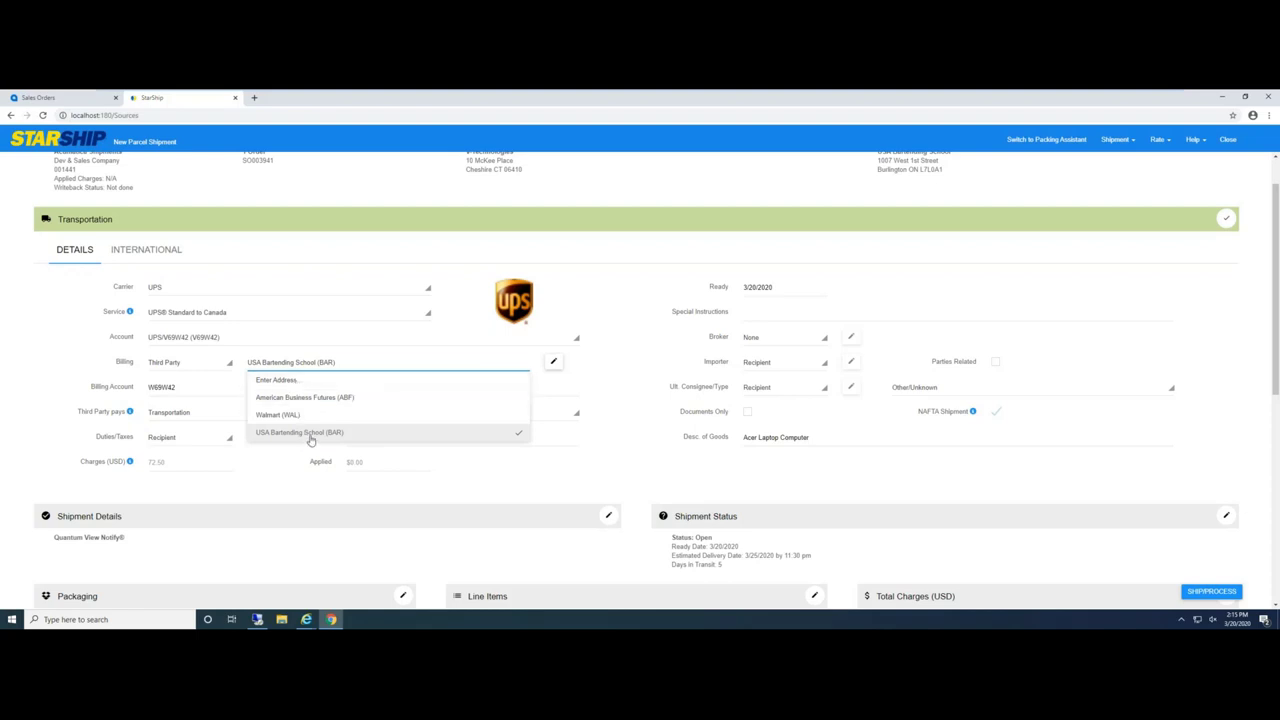
pyautogui.click(54, 357)
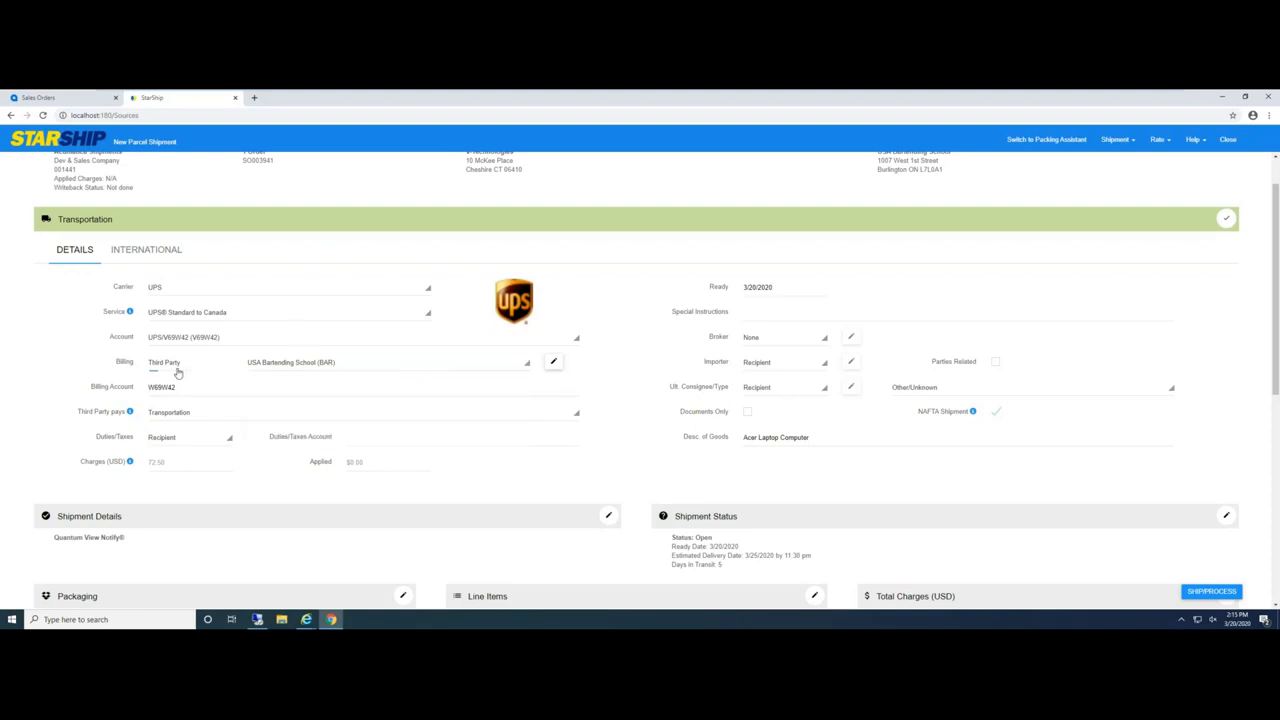
pyautogui.click(177, 372)
pyautogui.click(172, 380)
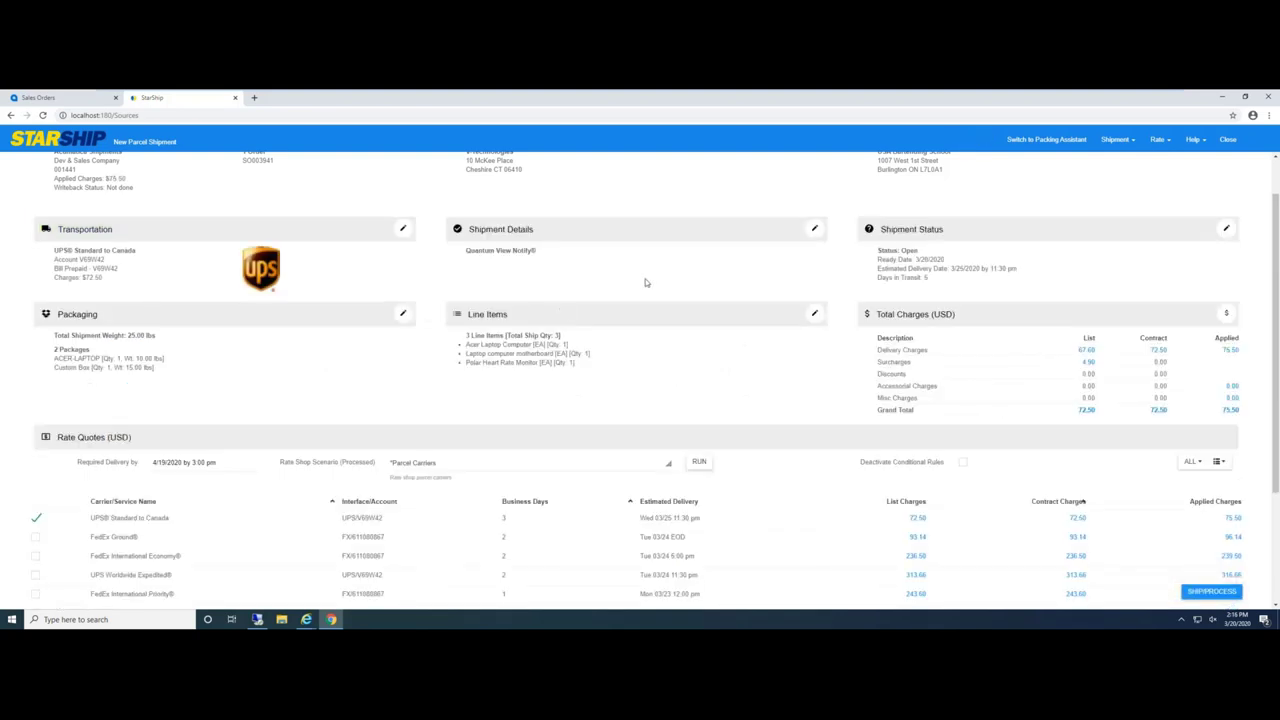
# Step: Open the shipment details for editing, and turn the Insurance option on and off again
pyautogui.click(814, 230)
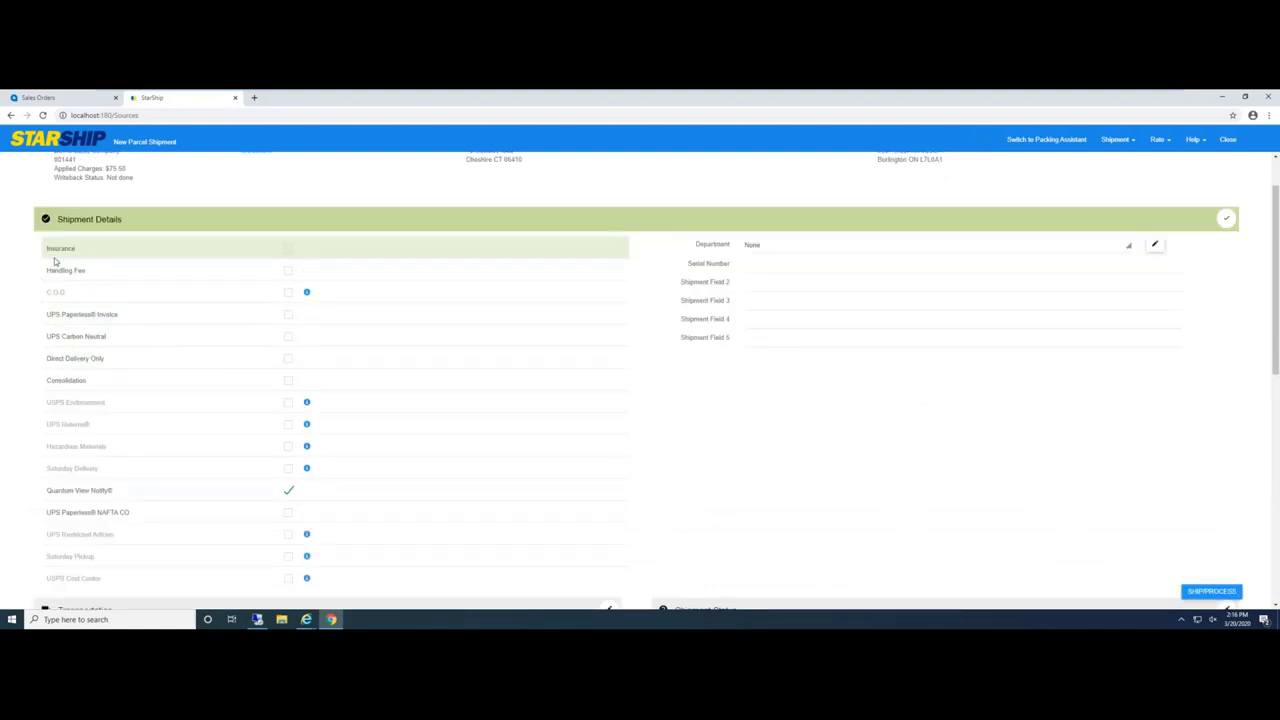
pyautogui.click(288, 249)
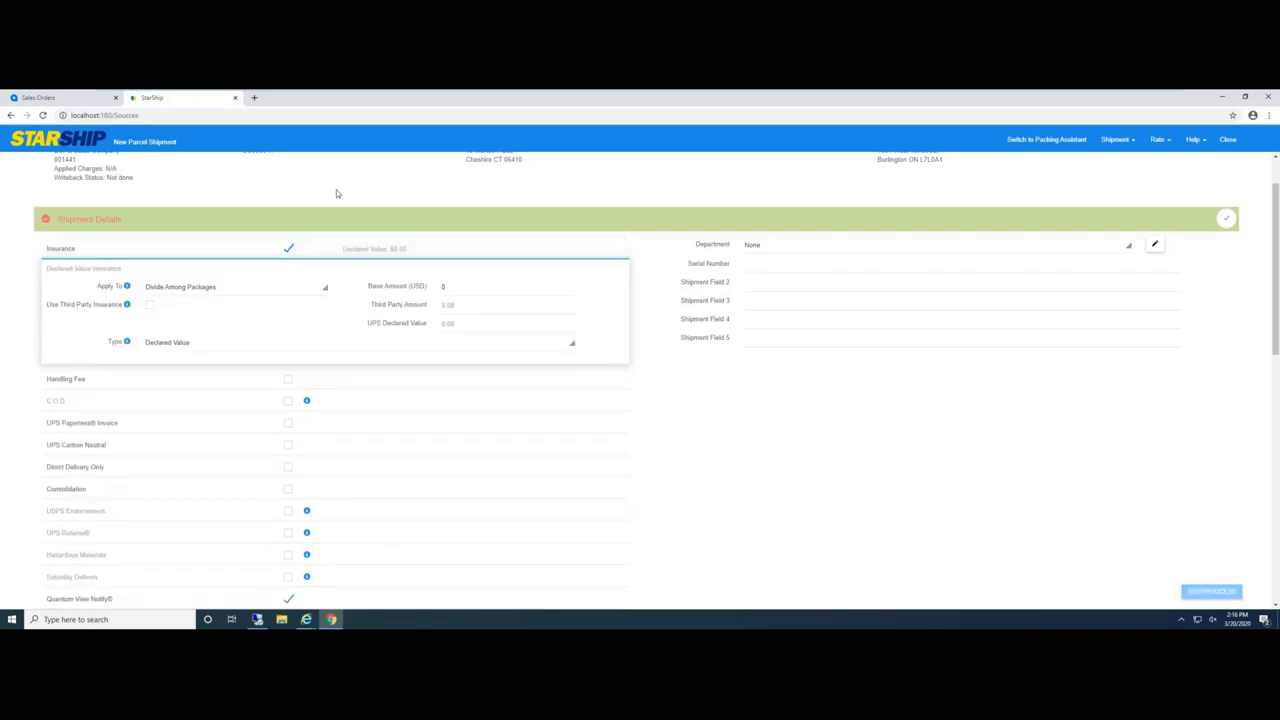
pyautogui.click(291, 249)
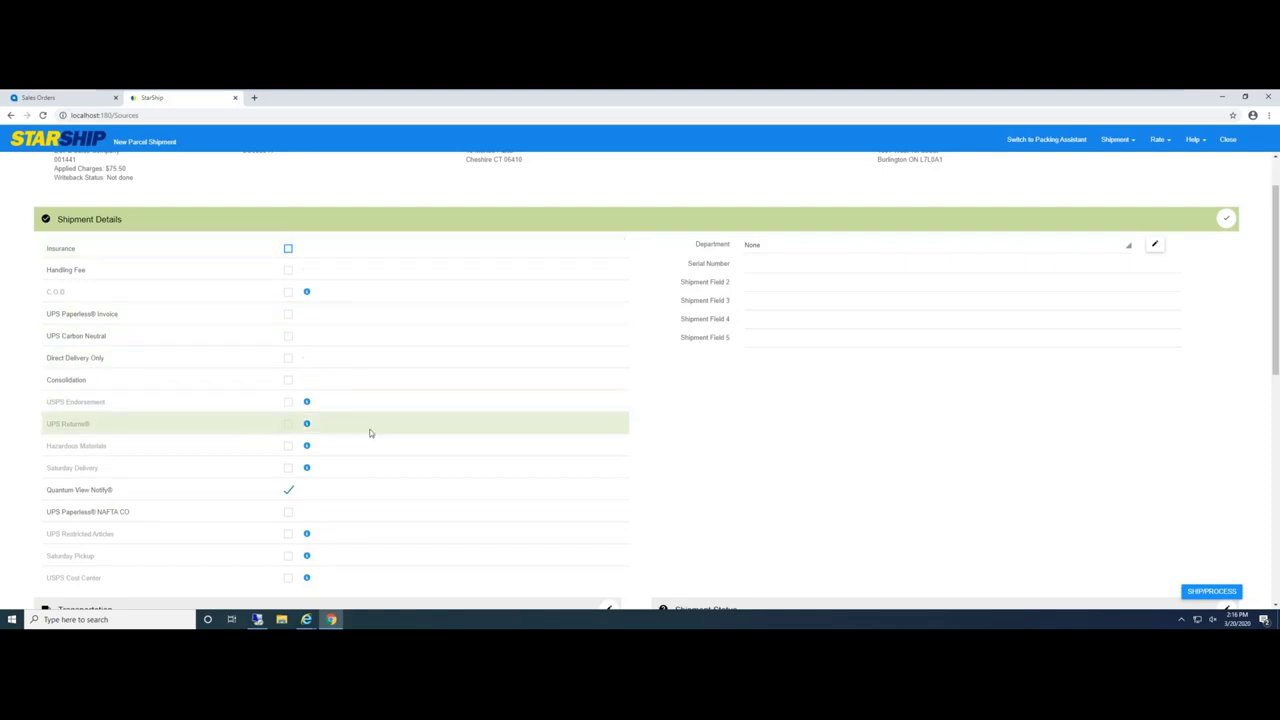
# Step: Examine the Quantum View Notify notification settings and highlight the recipient's e-mail address
pyautogui.scroll(-2, 361, 431)
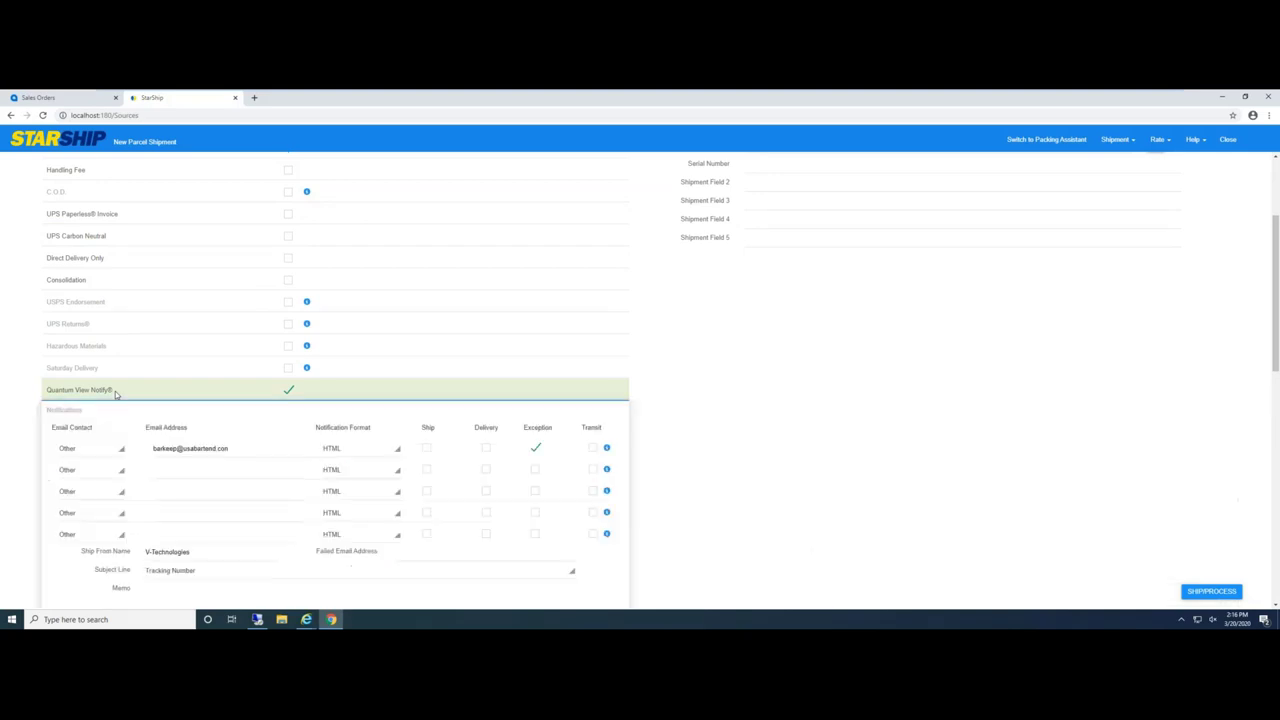
pyautogui.scroll(-3, 823, 346)
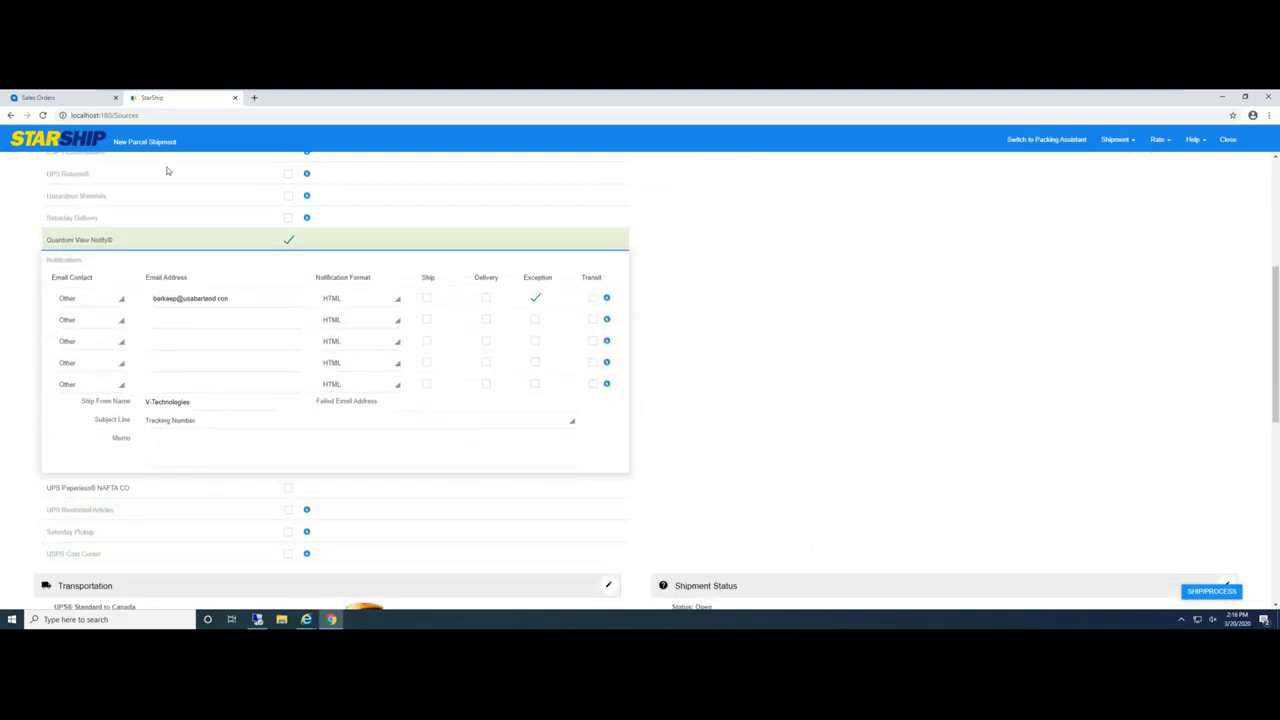
pyautogui.moveTo(256, 298); pyautogui.dragTo(161, 297)
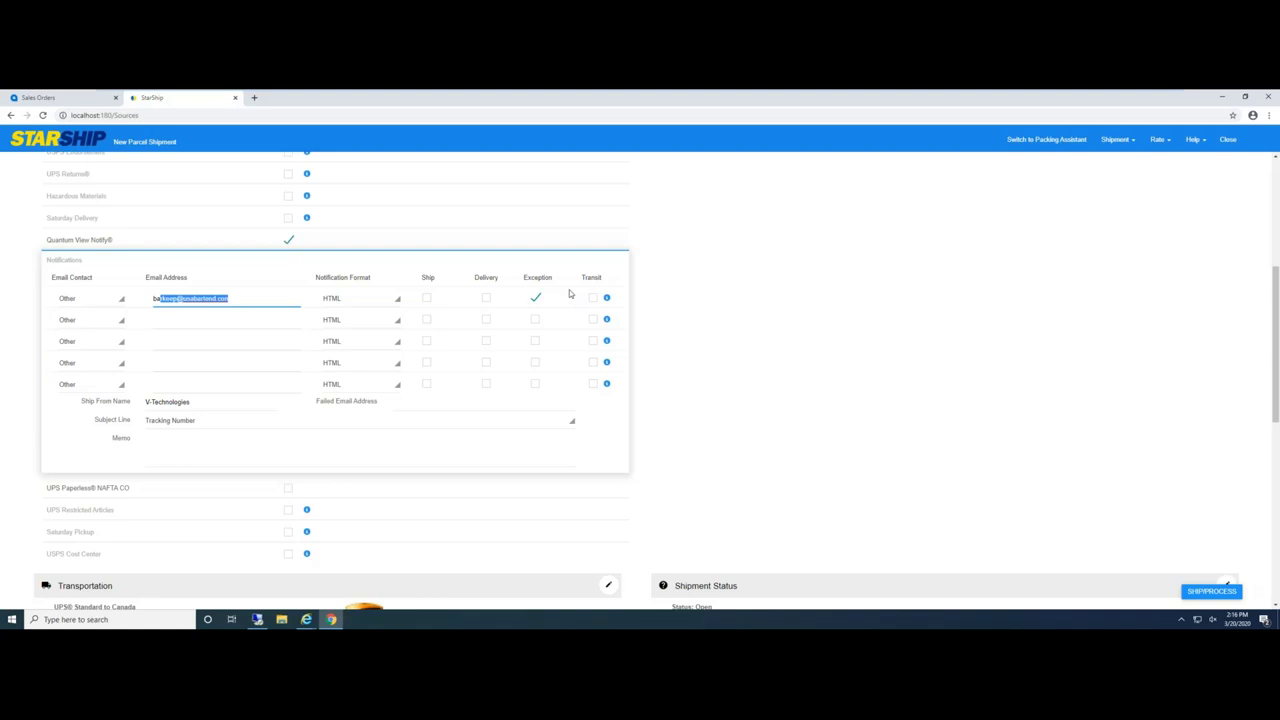
# Step: Close the shipment details without further changes and open the shipment status for review
pyautogui.click(935, 300)
pyautogui.scroll(3, 1098, 260)
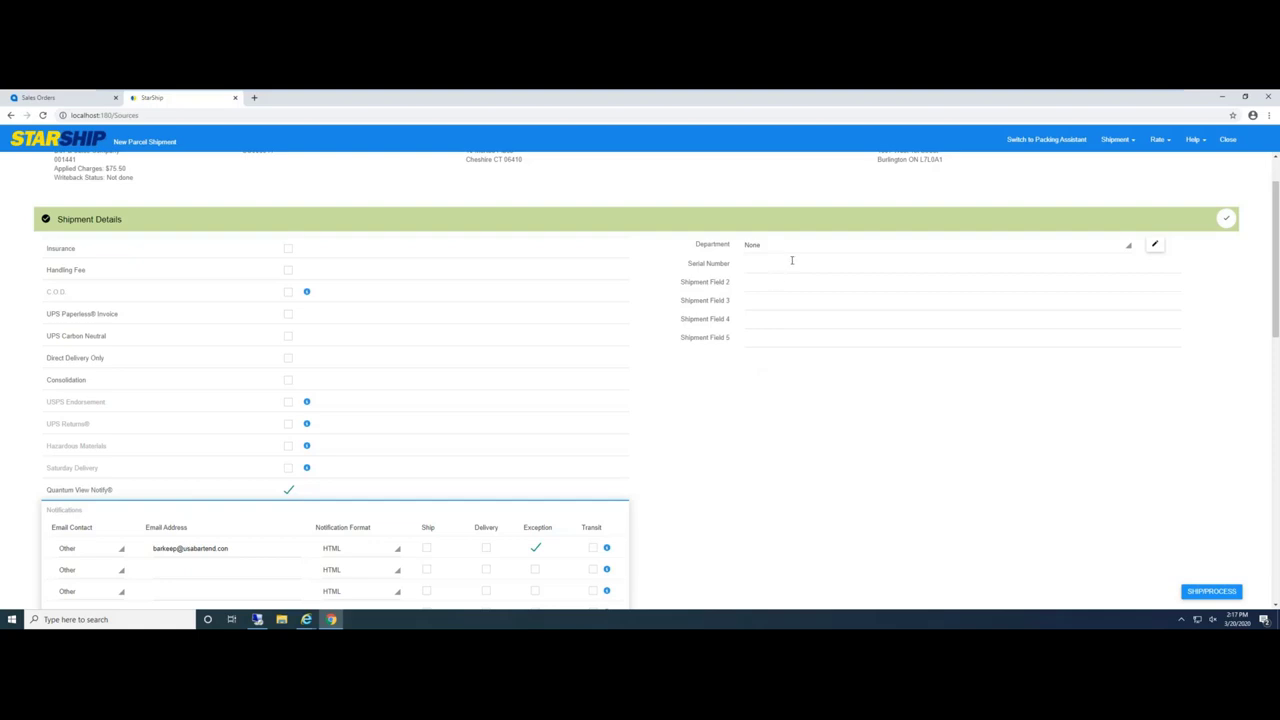
pyautogui.click(1228, 219)
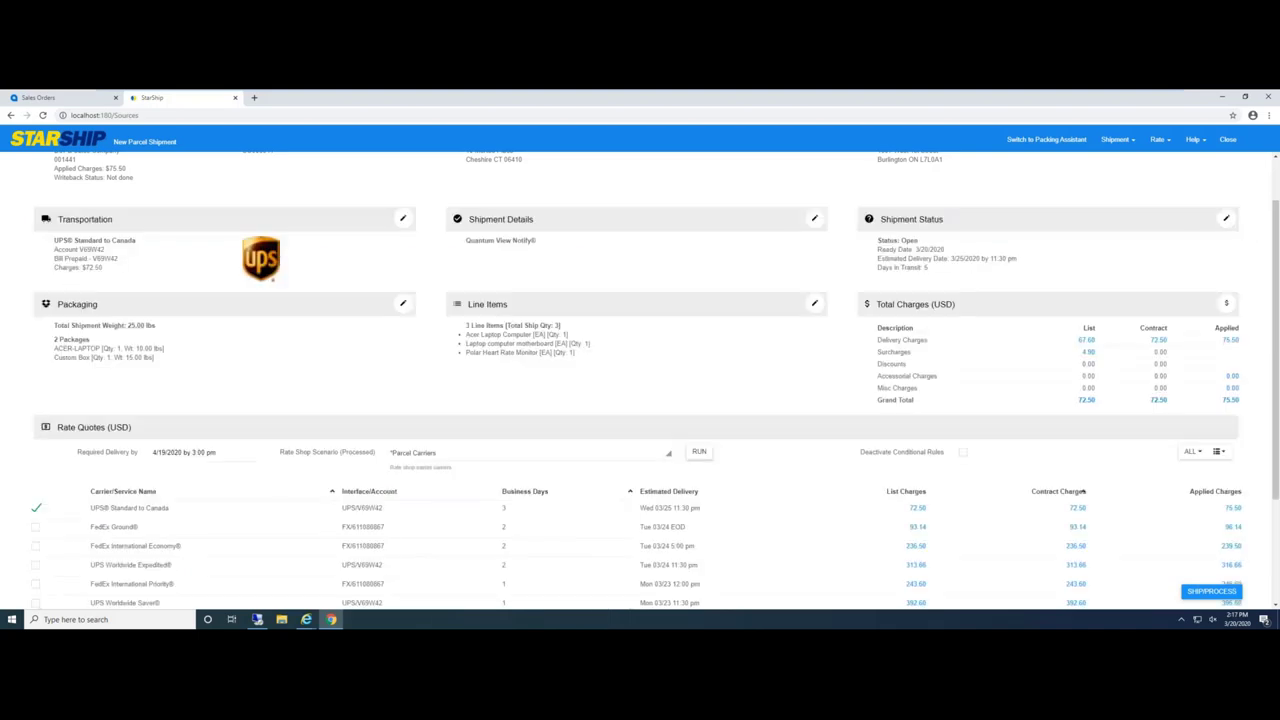
pyautogui.click(1226, 219)
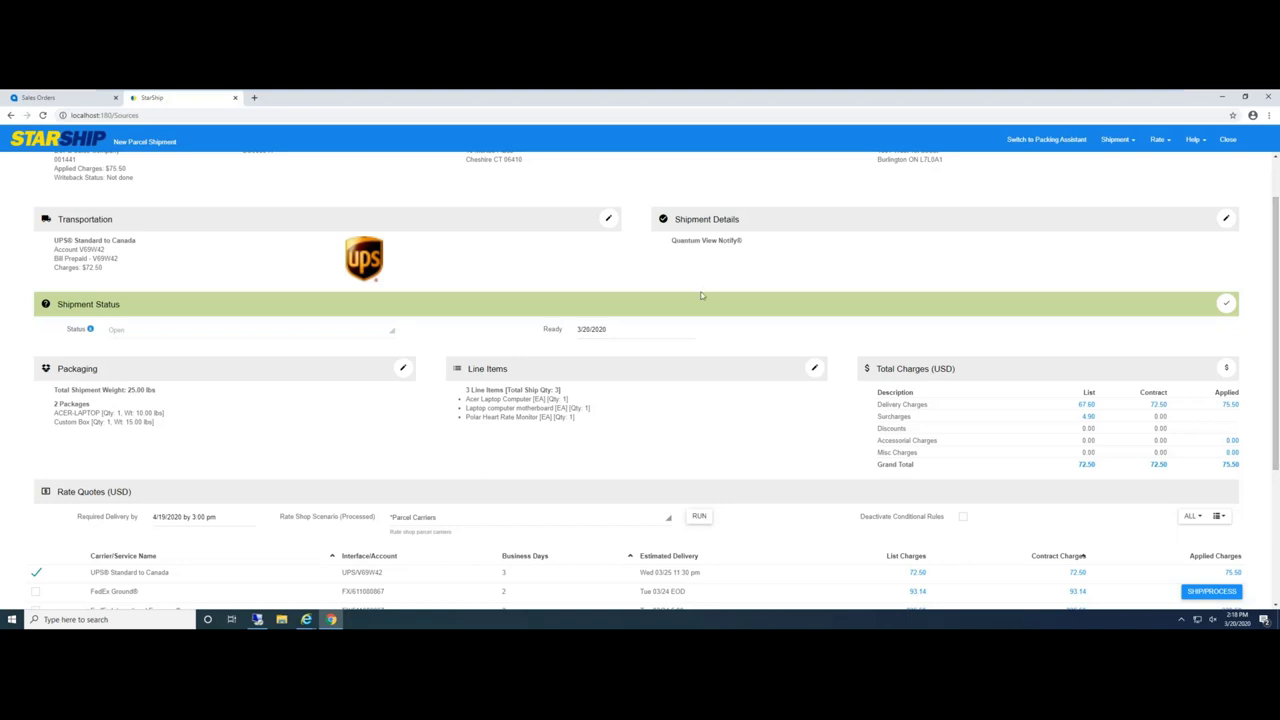
# Step: Open the packaging details, expand the packages, and move the Laptop computer motherboard from Custom Packaging into the ACER-LAPTOP package
pyautogui.click(403, 368)
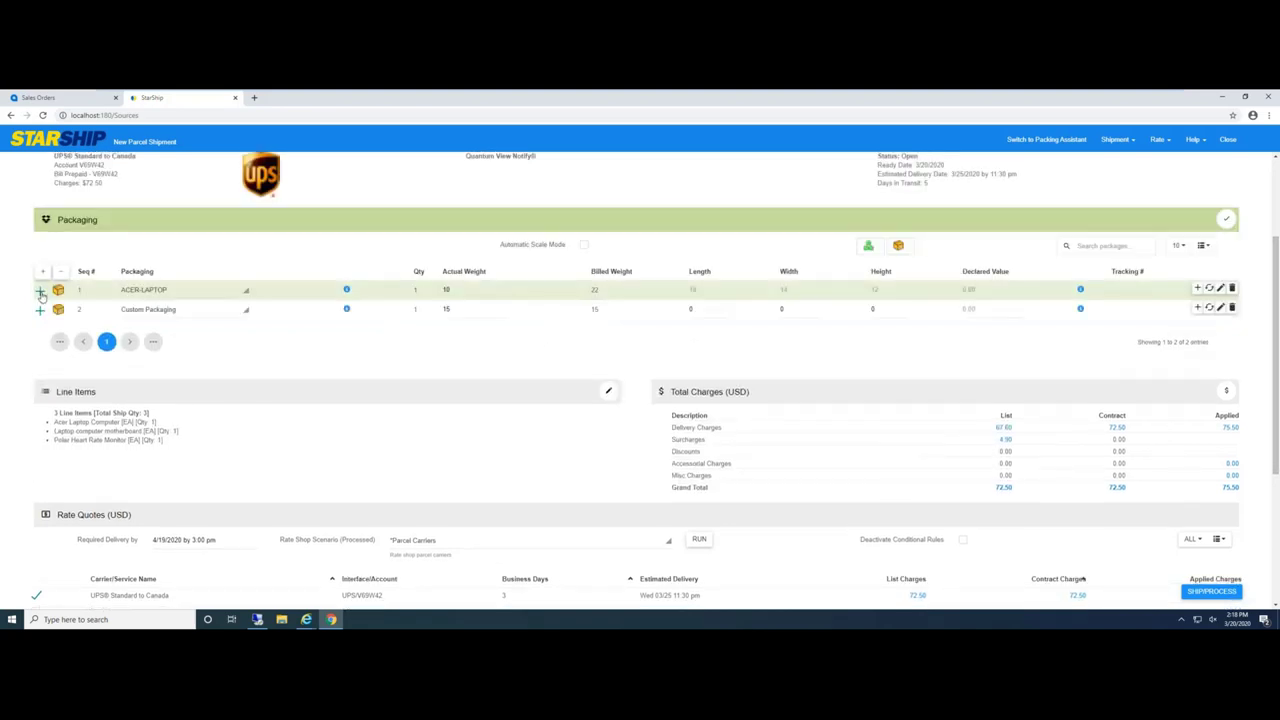
pyautogui.click(40, 331)
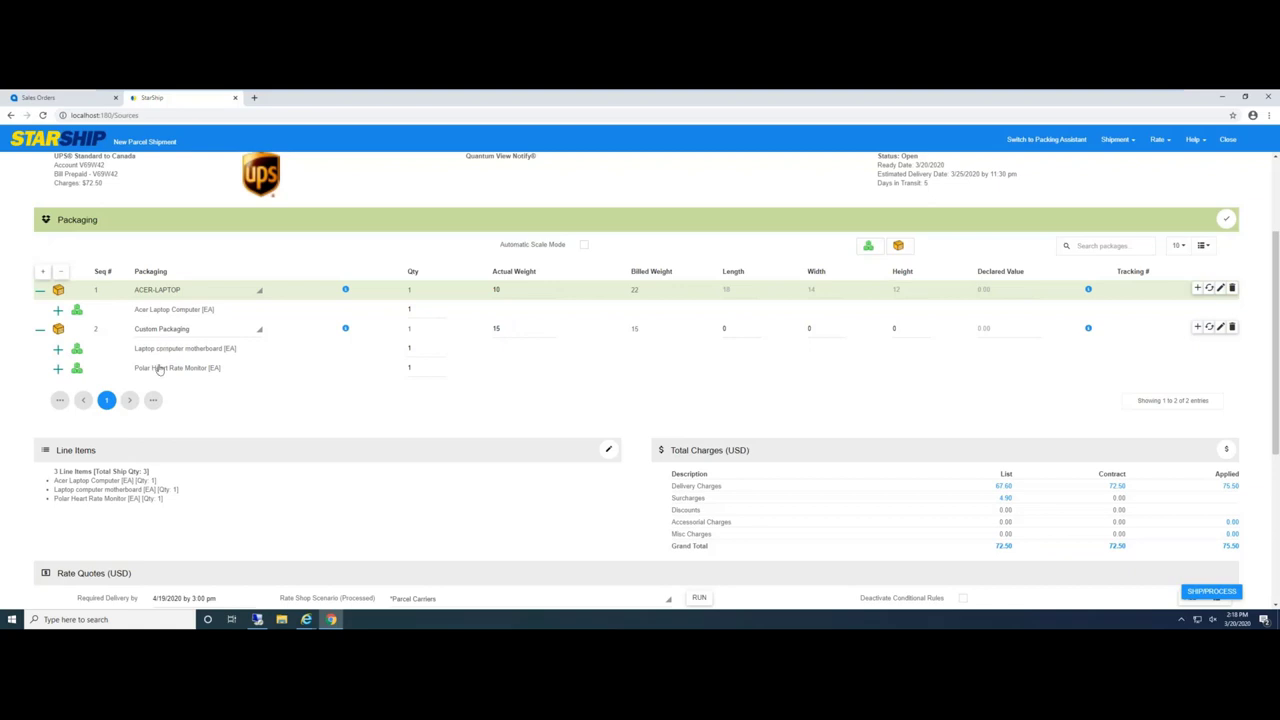
pyautogui.moveTo(168, 349); pyautogui.dragTo(184, 292)
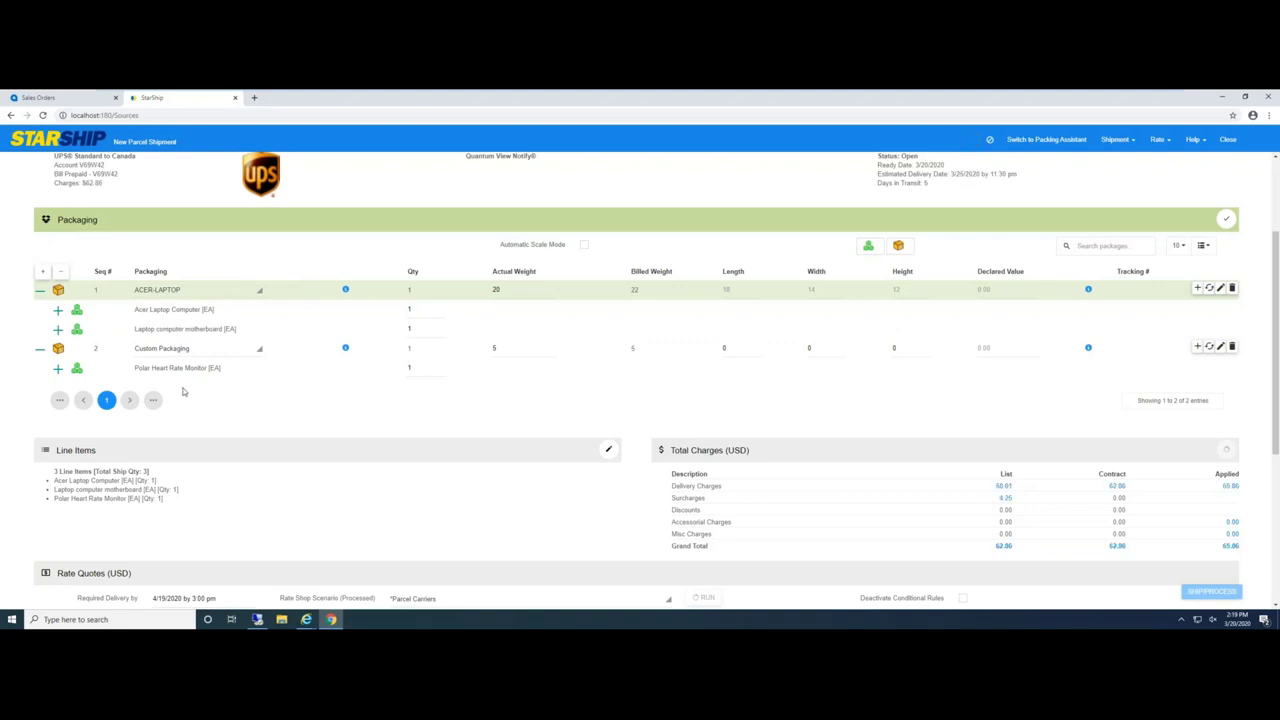
# Step: Change the second package's packaging to Medium Box and check the actual weight fields of both packages
pyautogui.click(253, 353)
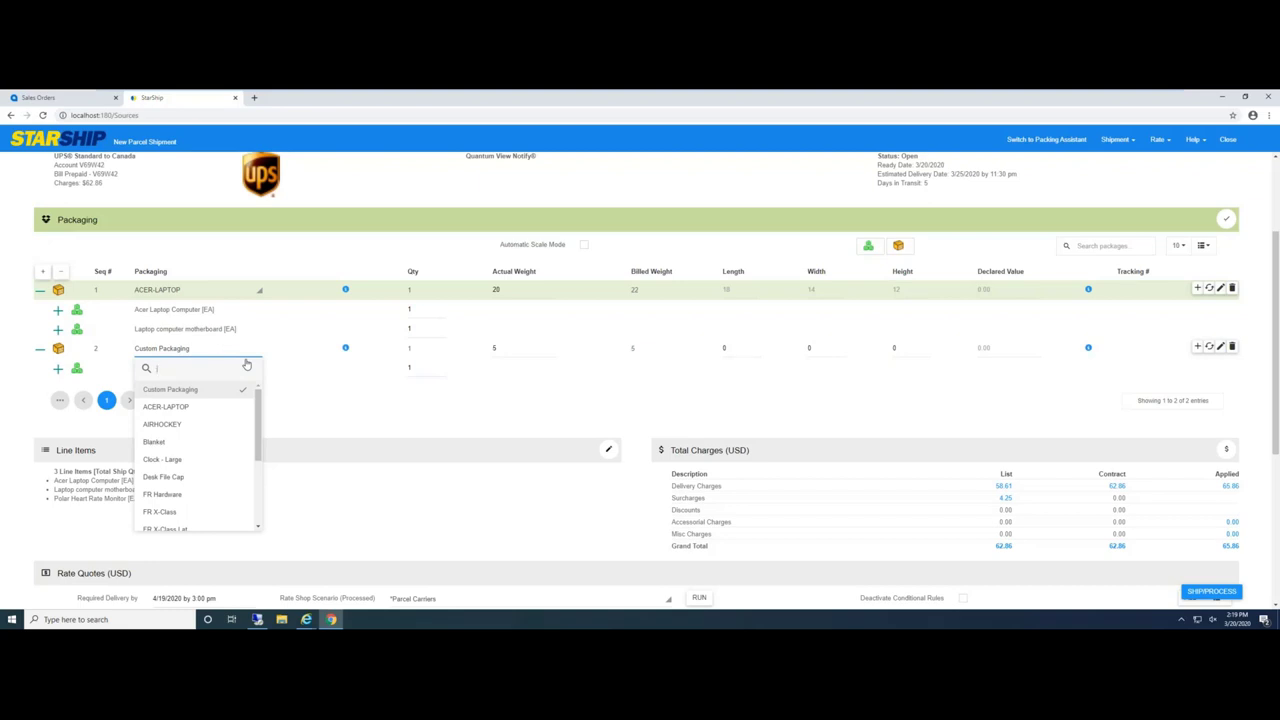
pyautogui.scroll(-3, 200, 440)
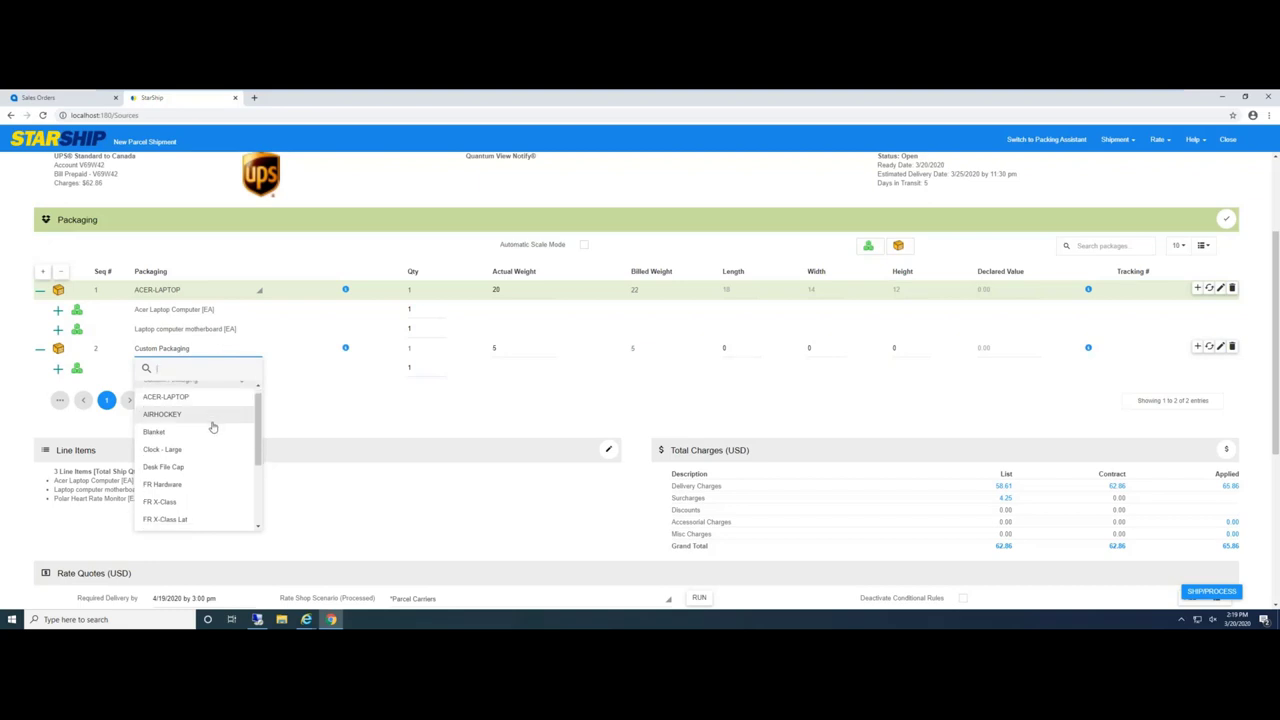
pyautogui.click(185, 487)
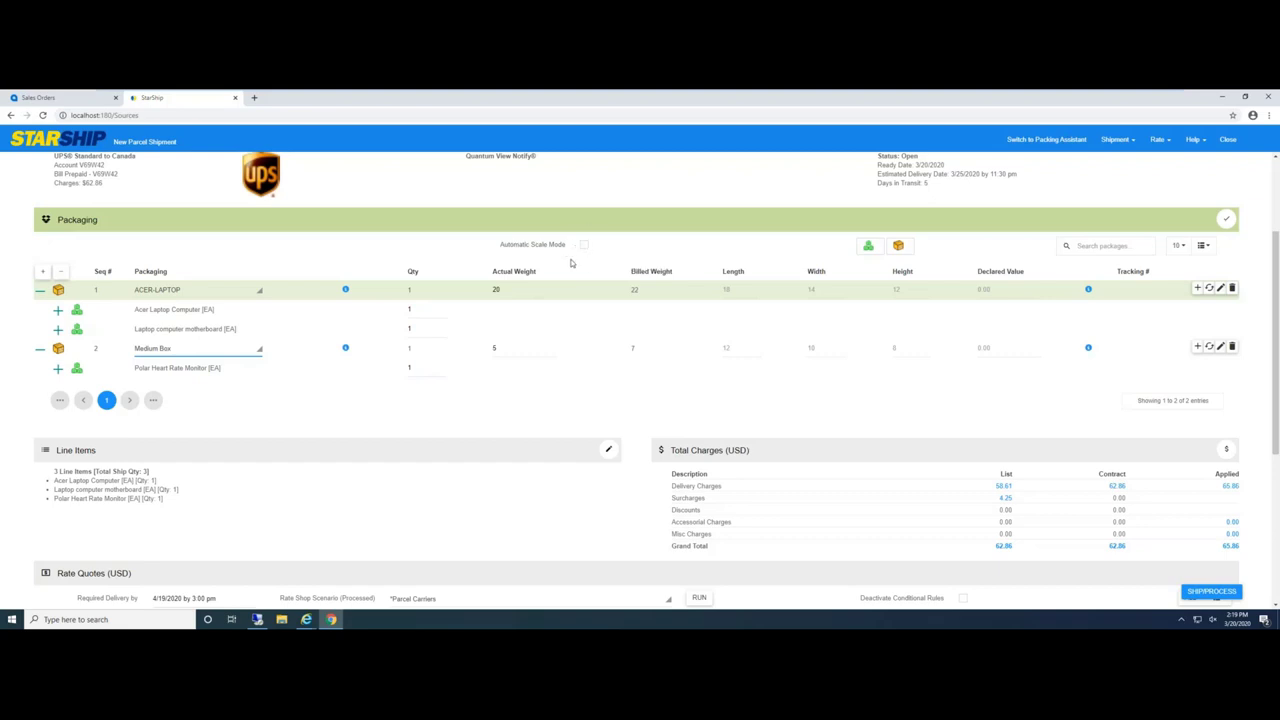
pyautogui.doubleClick(504, 293)
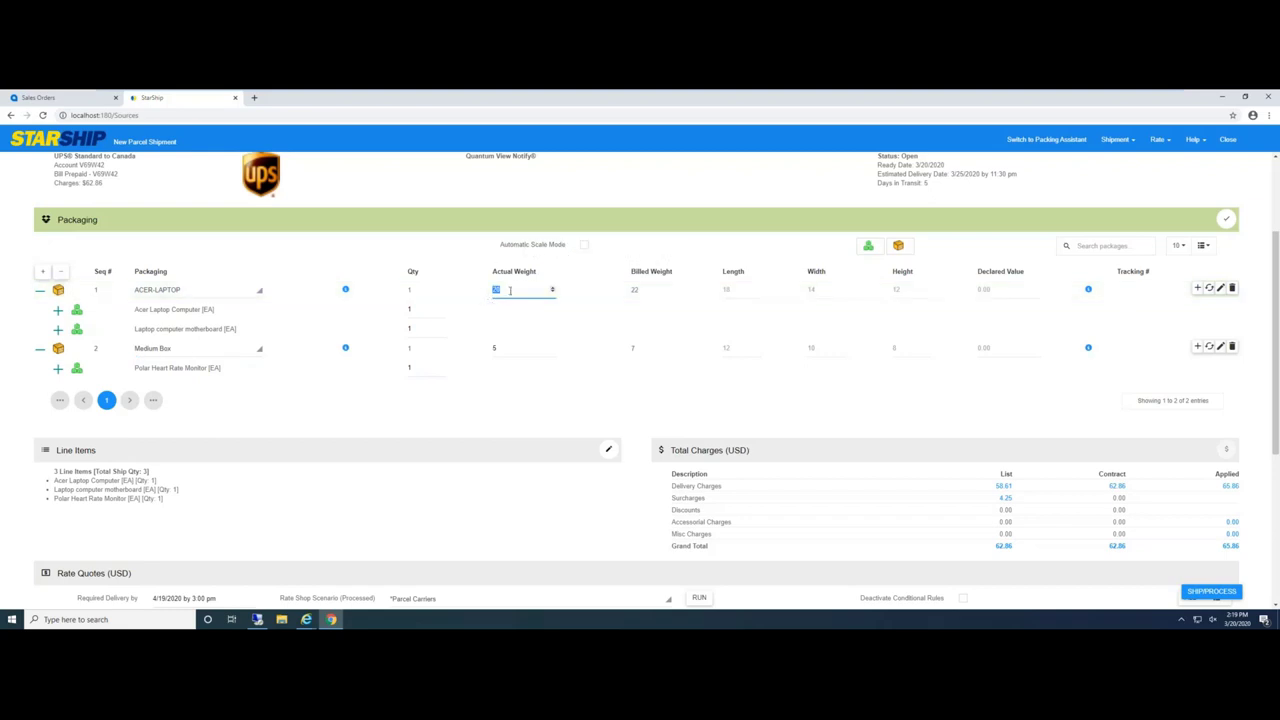
pyautogui.click(520, 350)
# Step: Open the shipment's line items and examine the item details of the Acer Laptop Computer
pyautogui.scroll(-1, 474, 418)
pyautogui.scroll(-1, 178, 421)
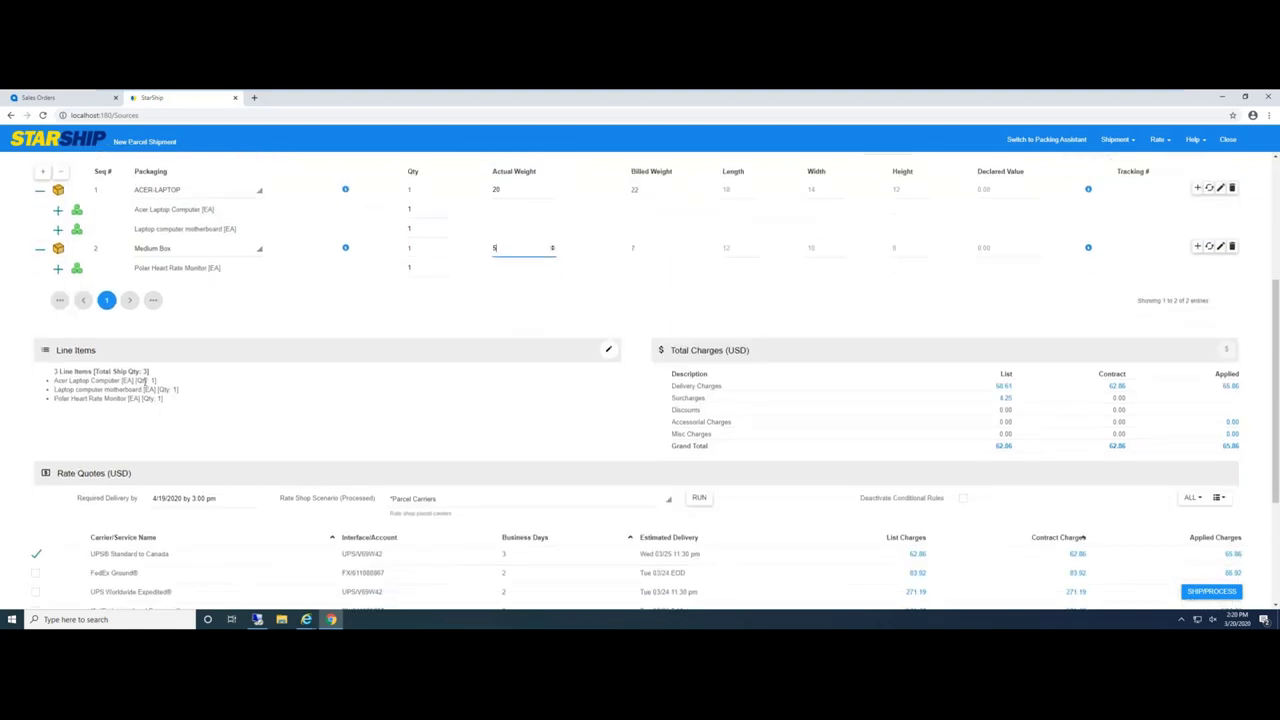
pyautogui.click(608, 350)
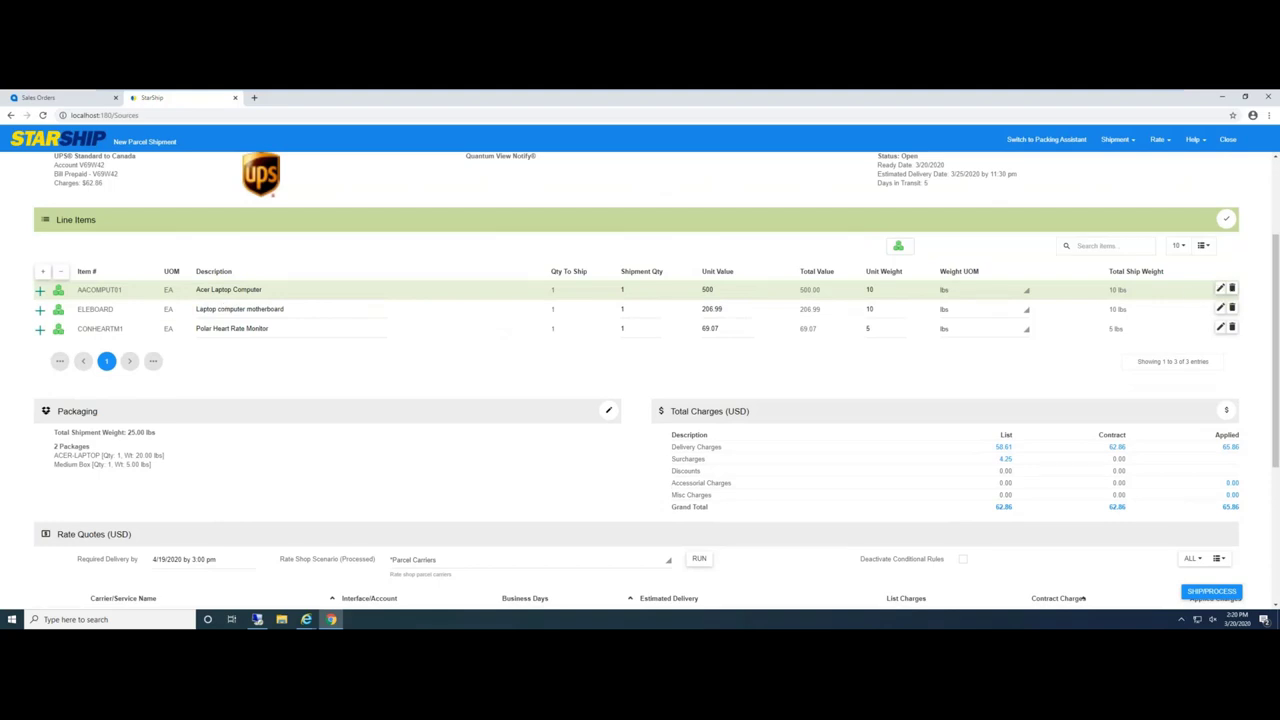
pyautogui.click(1220, 288)
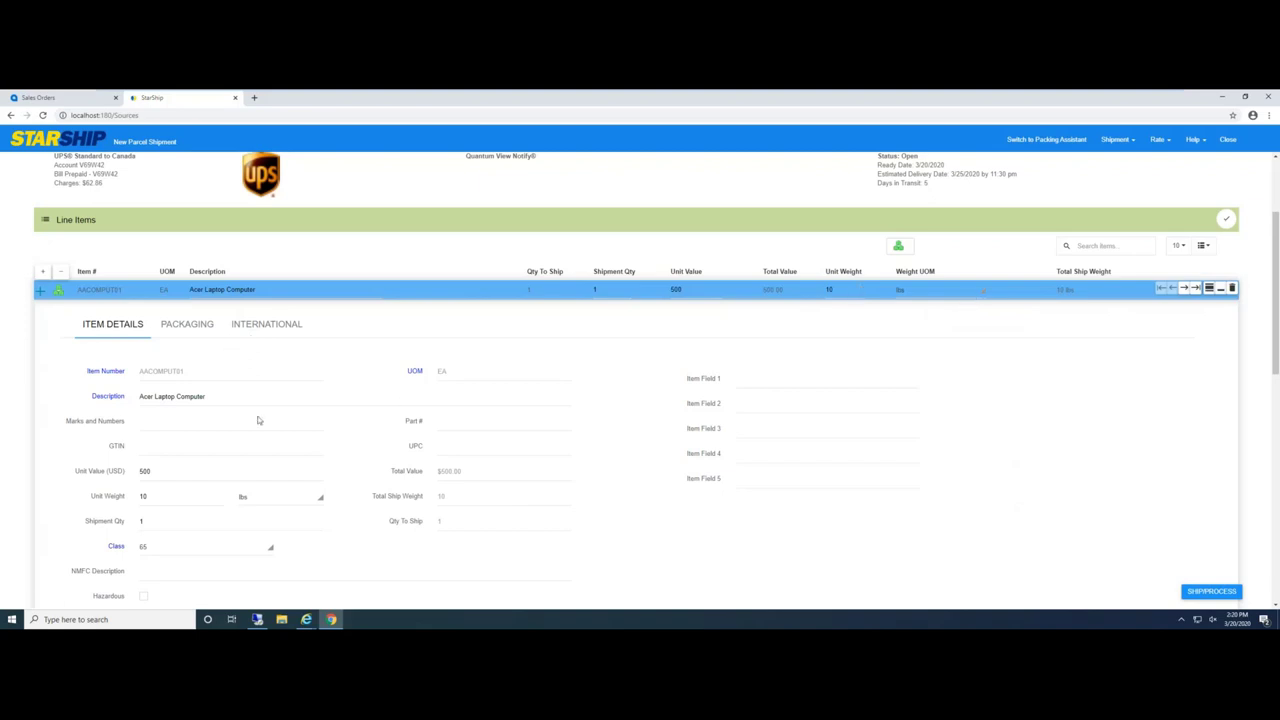
pyautogui.scroll(-1, 250, 420)
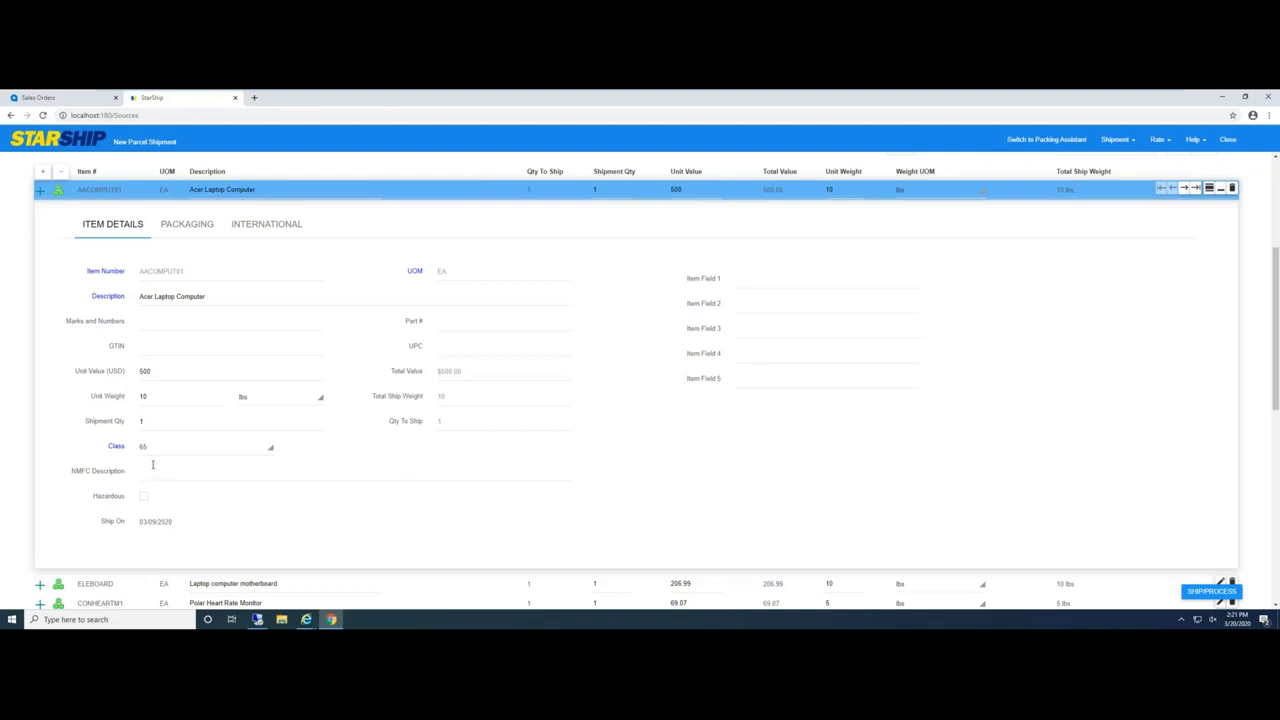
# Step: View the laptop's international details, browse the Schedule B codes with the Demo query, and close the search without selecting one
pyautogui.click(268, 226)
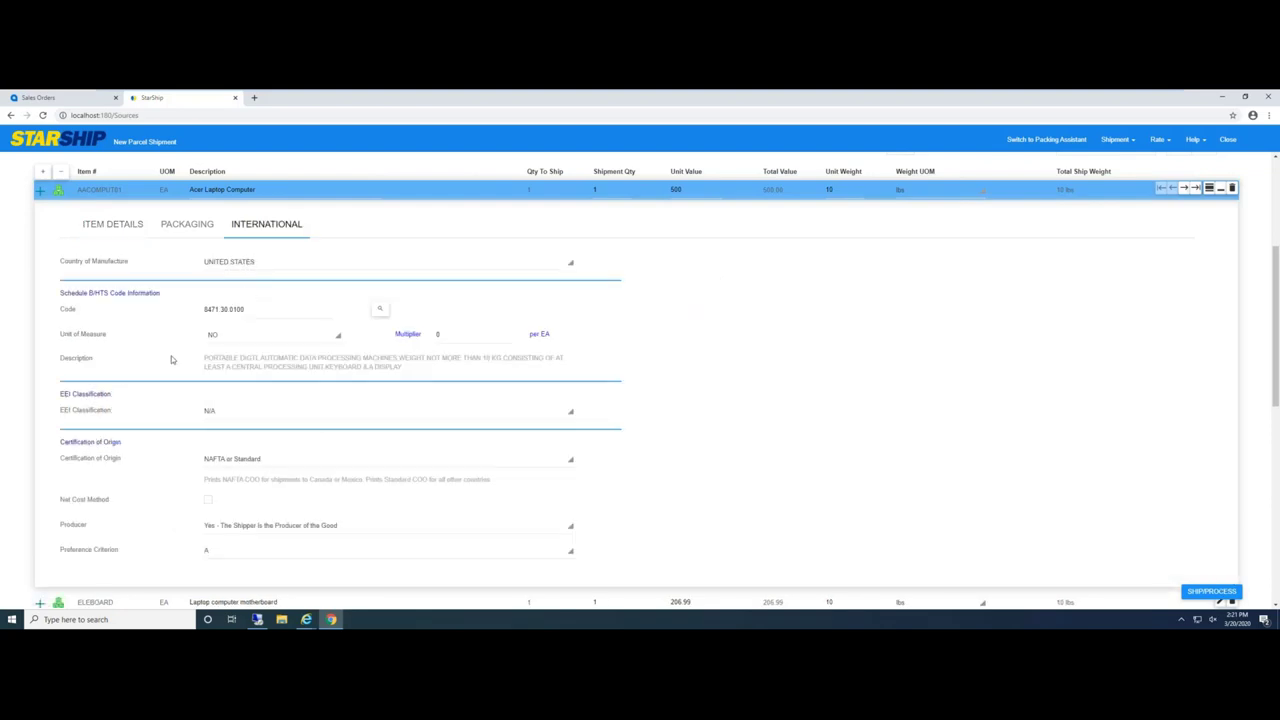
pyautogui.click(380, 309)
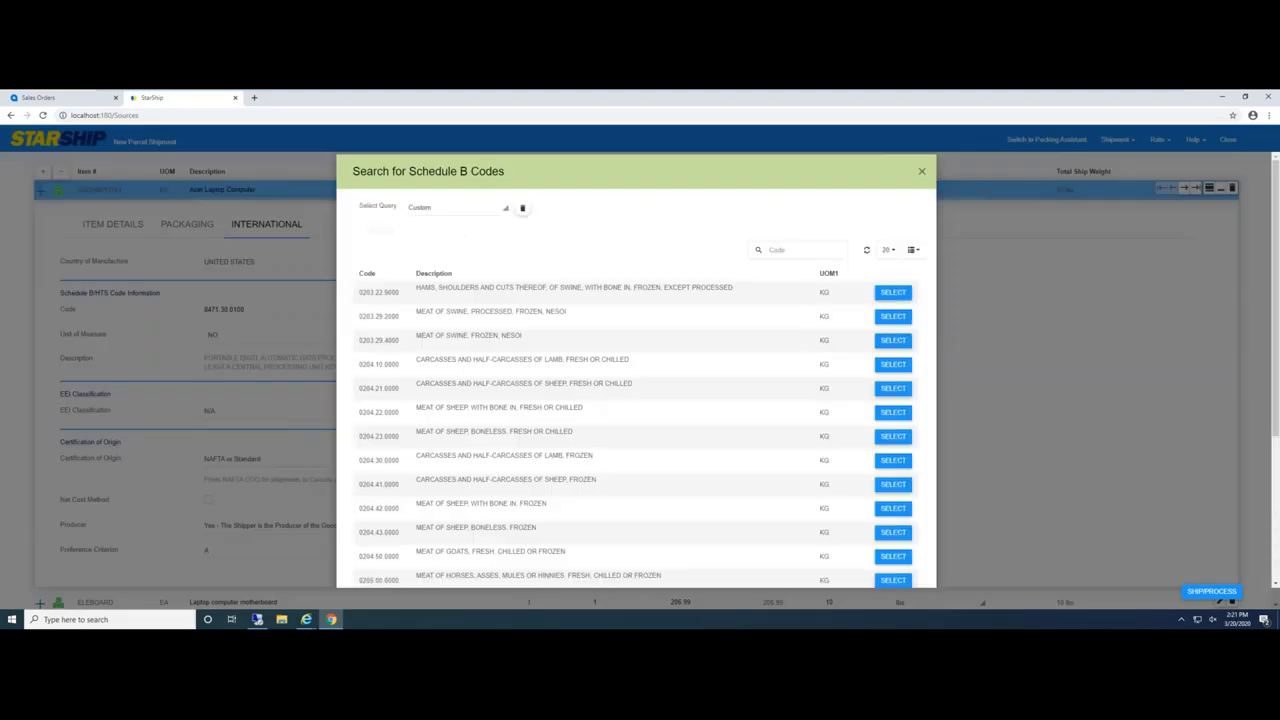
pyautogui.click(443, 211)
pyautogui.click(434, 248)
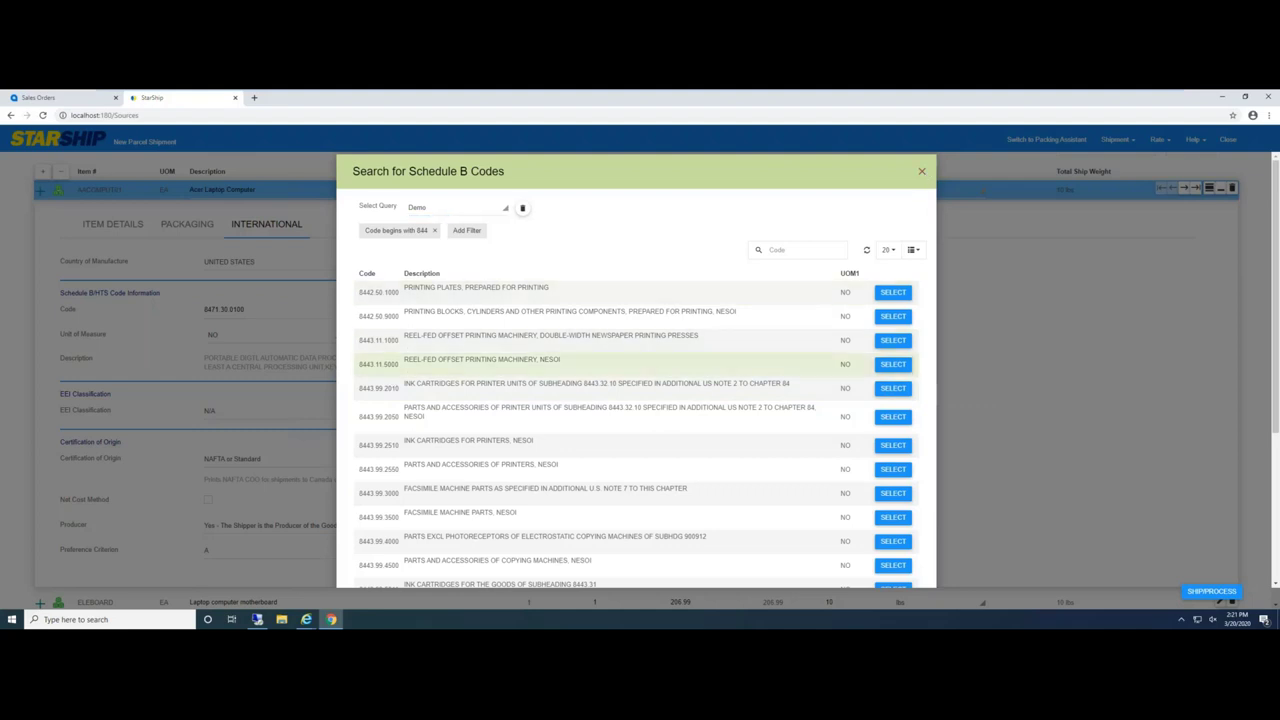
pyautogui.click(922, 172)
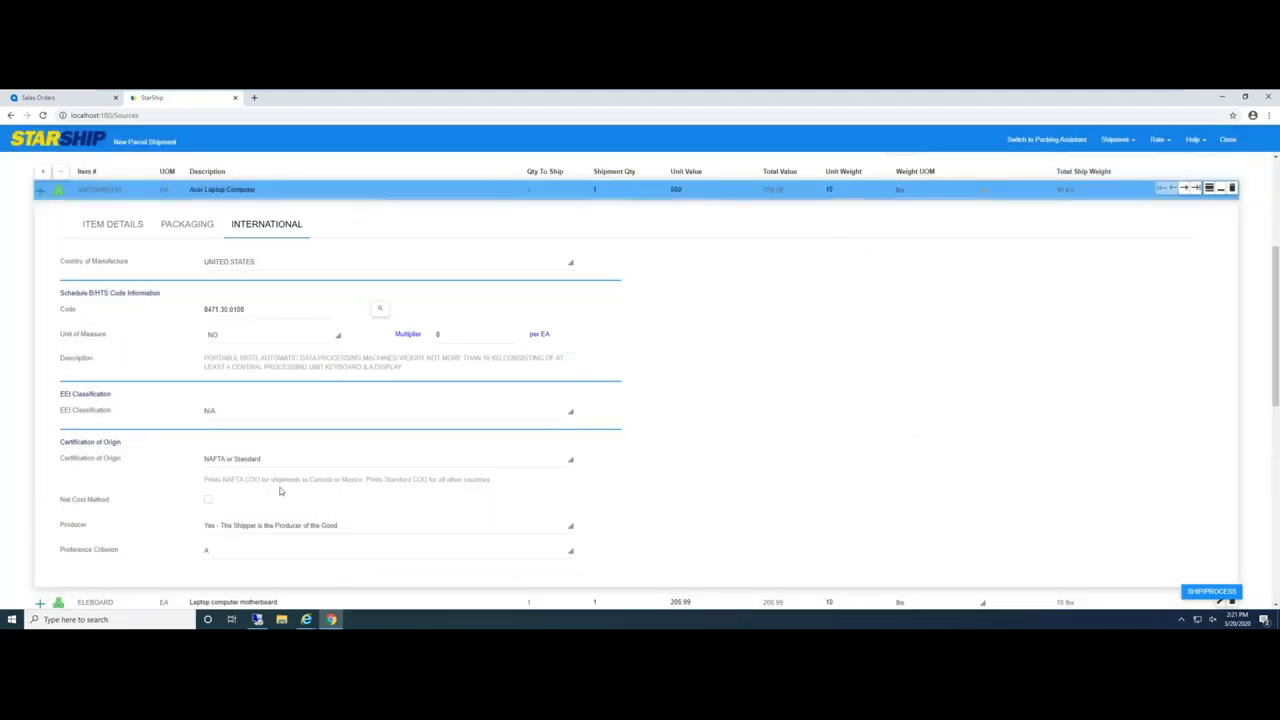
# Step: Look over the laptop's certification of origin settings and close its item details
pyautogui.scroll(-2, 424, 492)
pyautogui.scroll(4, 1072, 317)
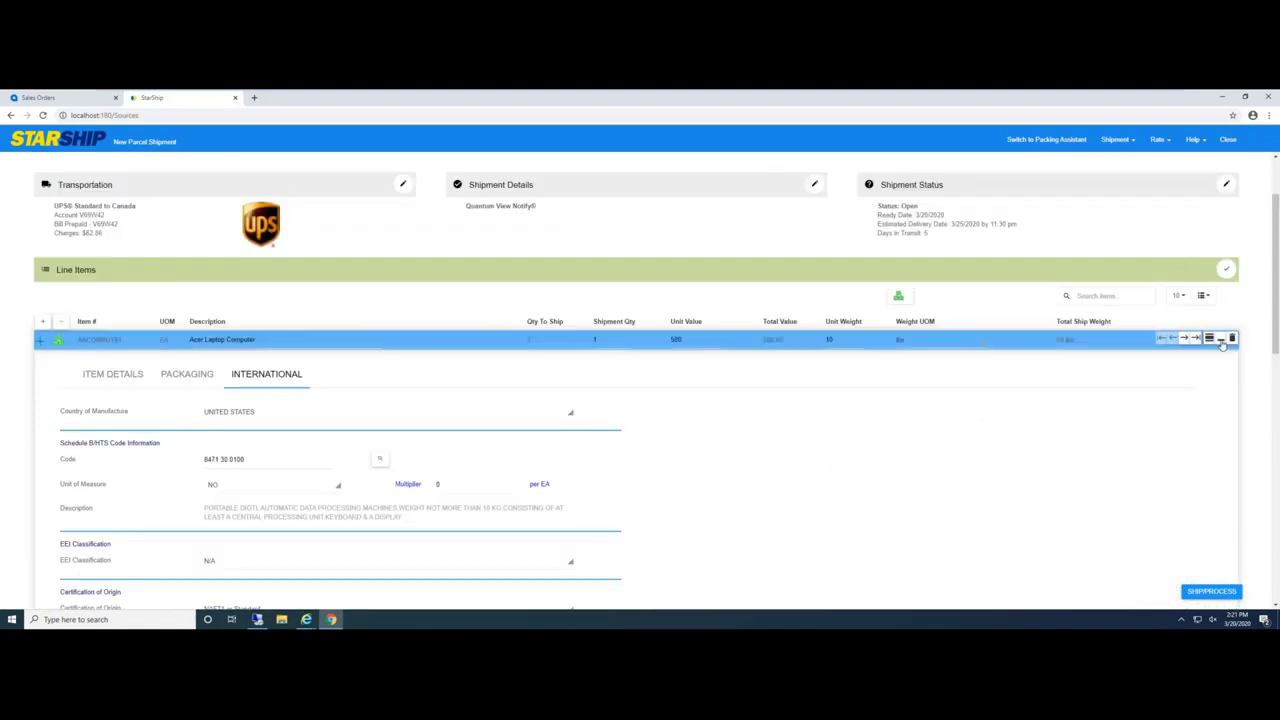
pyautogui.click(507, 458)
# Step: Expand the breakdown of the applied grand total and read the rule behind the Total Applied Freight
pyautogui.scroll(-2, 509, 449)
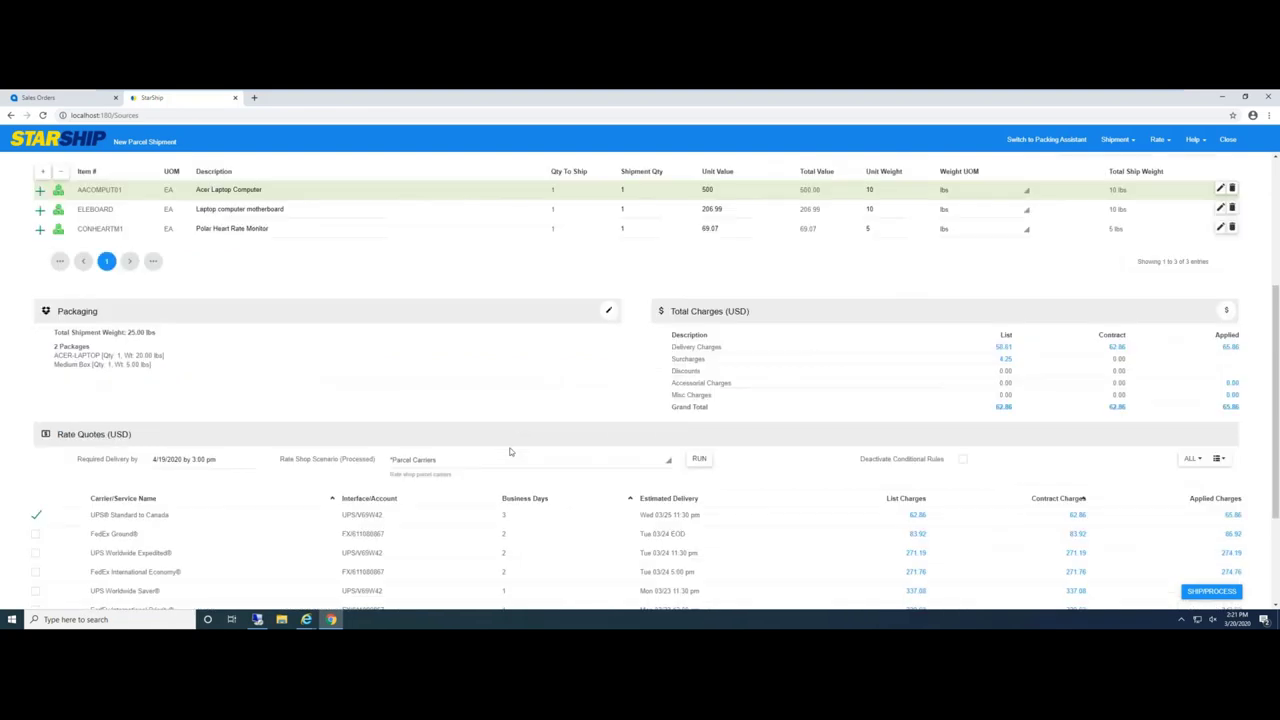
pyautogui.scroll(-3, 509, 449)
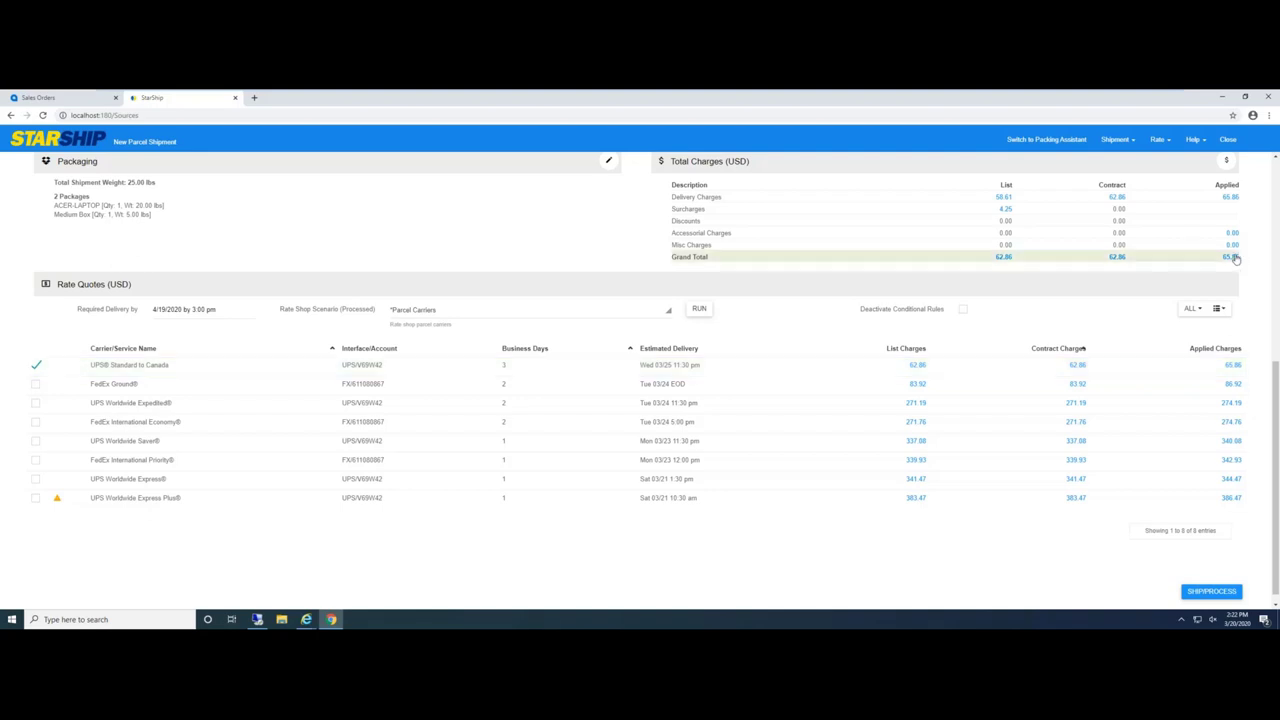
pyautogui.click(1230, 257)
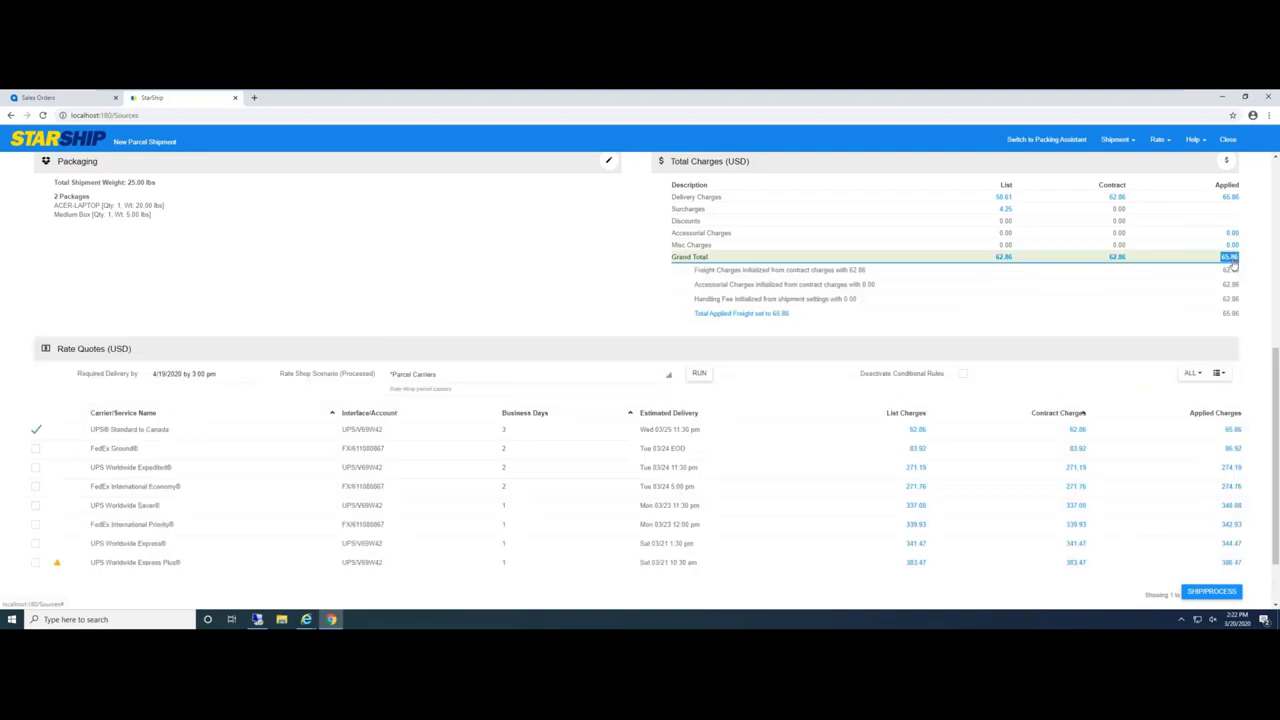
pyautogui.click(723, 318)
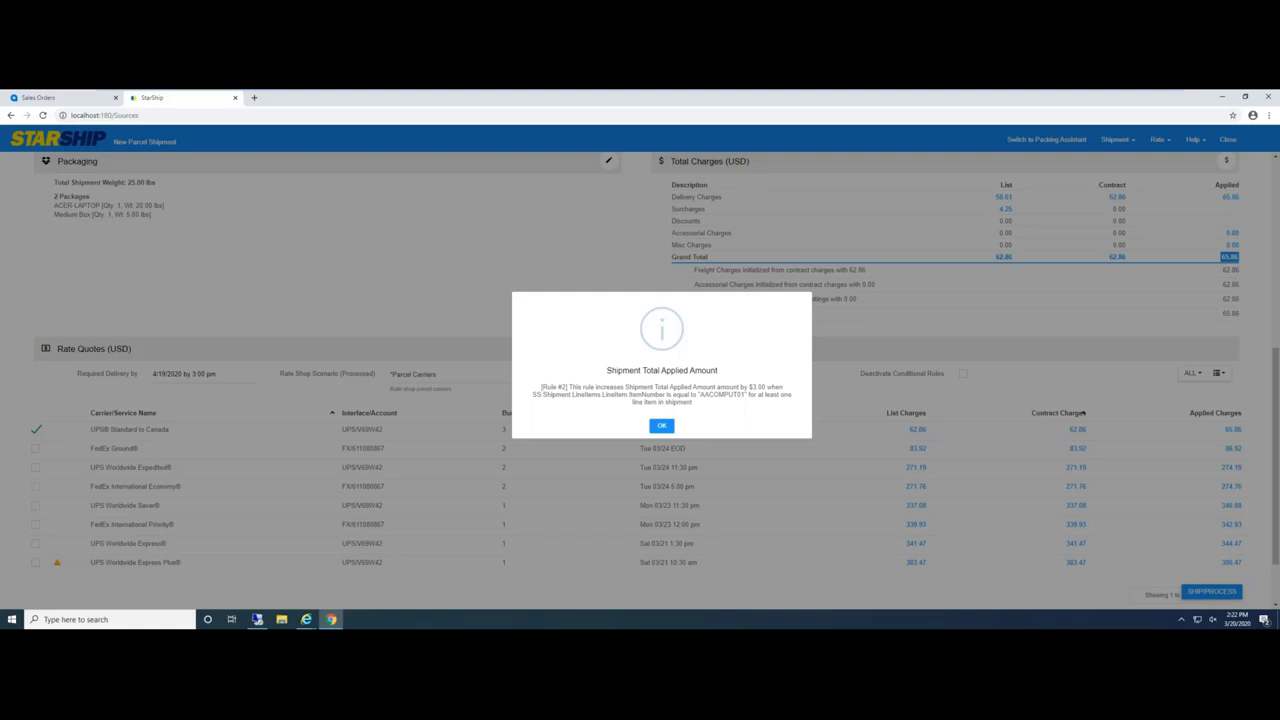
pyautogui.click(661, 426)
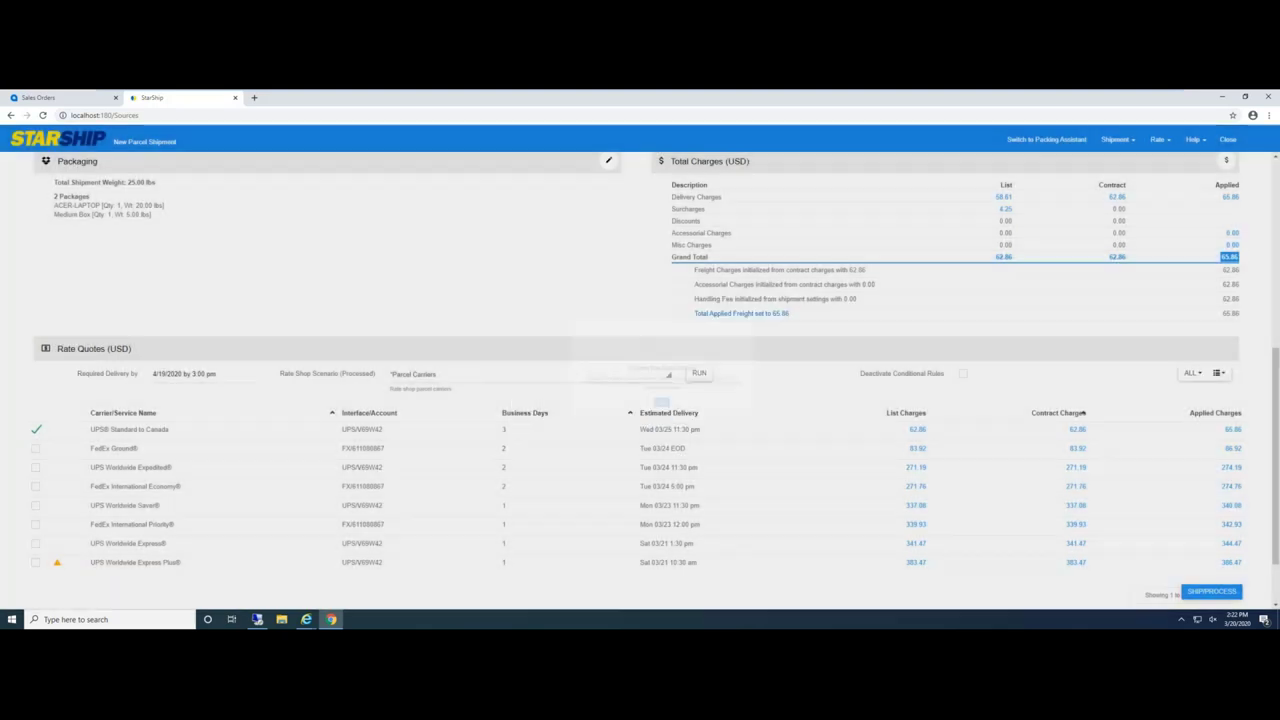
# Step: Compare the carrier services, delivery dates and charges in the rate quotes with the shipment's transportation selection
pyautogui.scroll(-2, 150, 470)
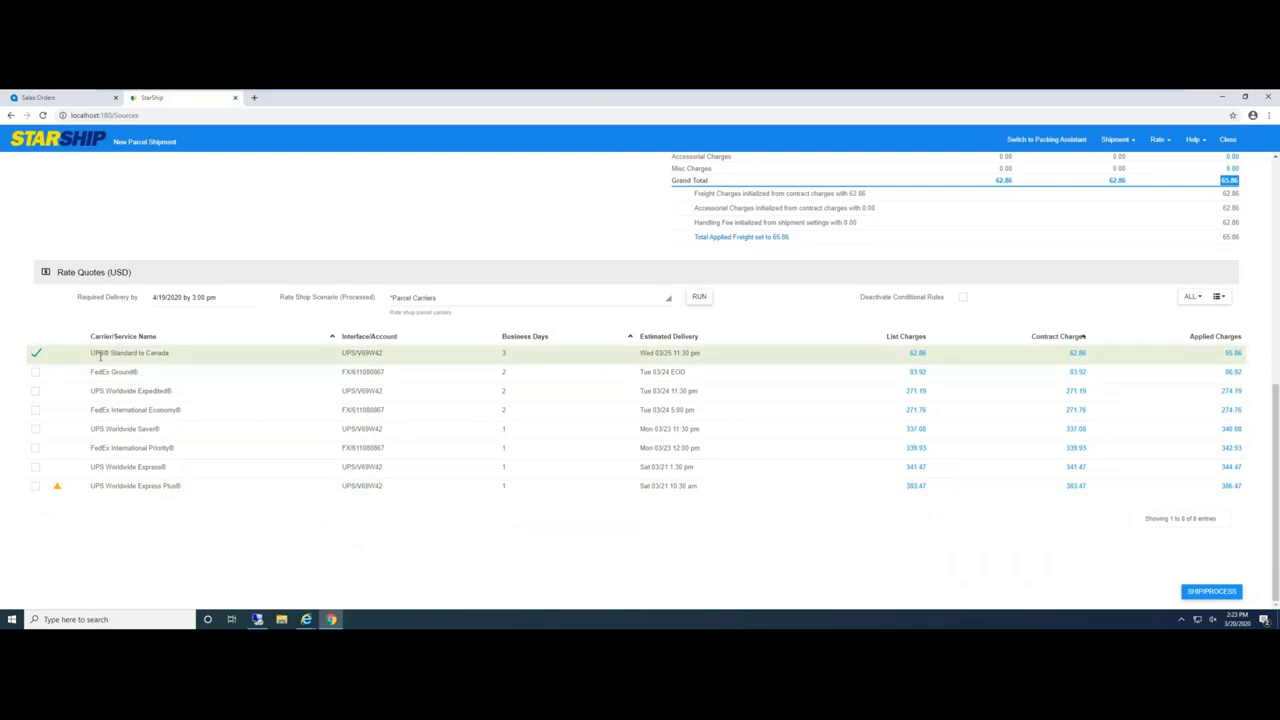
pyautogui.scroll(5, 104, 365)
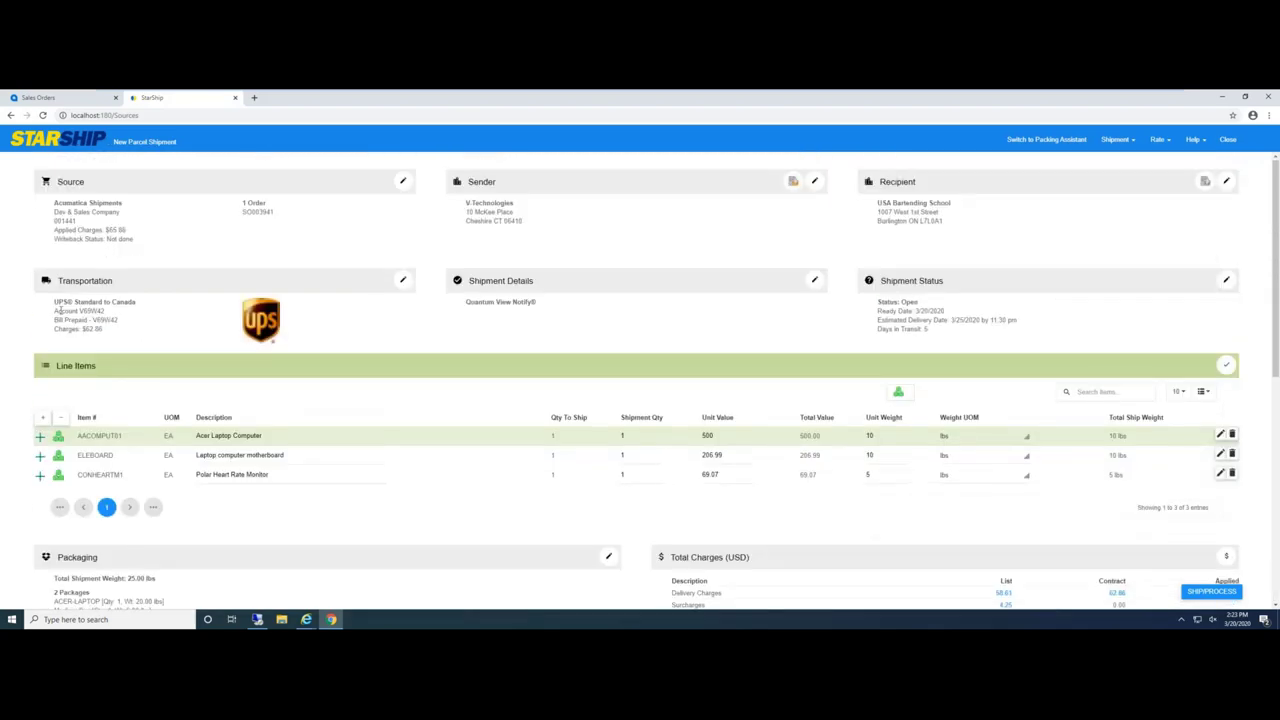
pyautogui.scroll(-3, 146, 431)
pyautogui.scroll(-2, 163, 531)
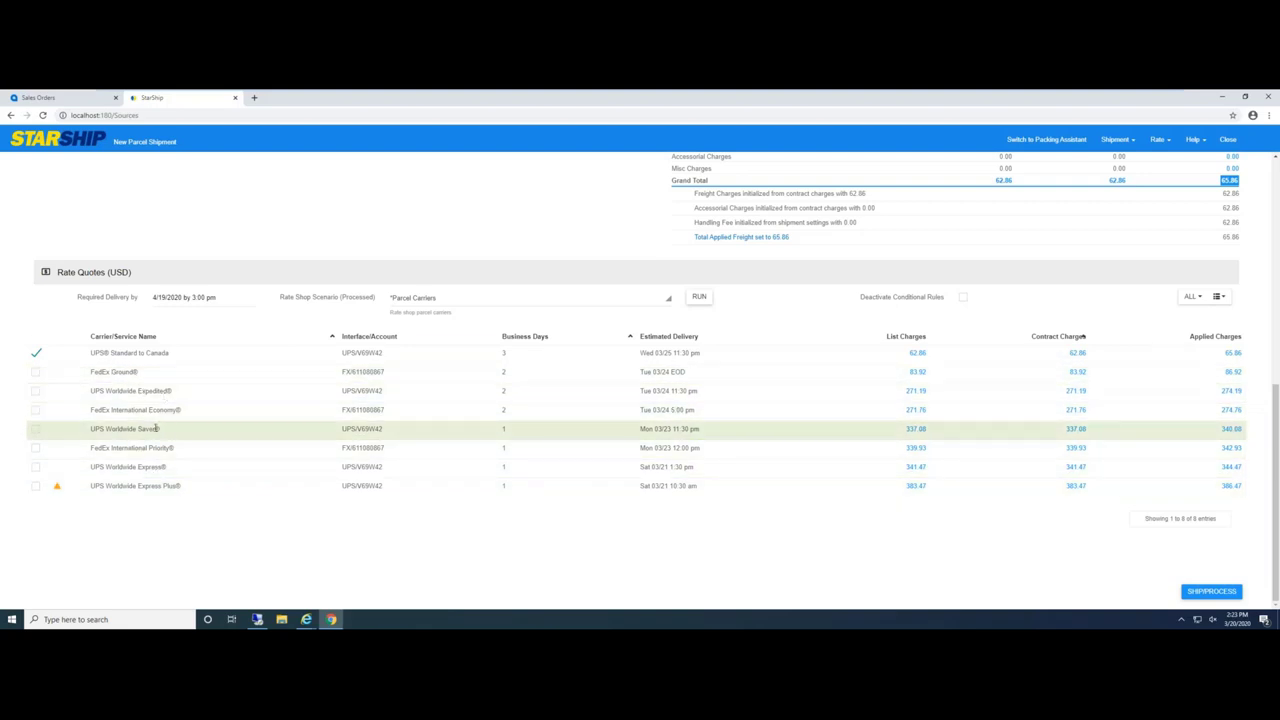
pyautogui.scroll(5, 177, 446)
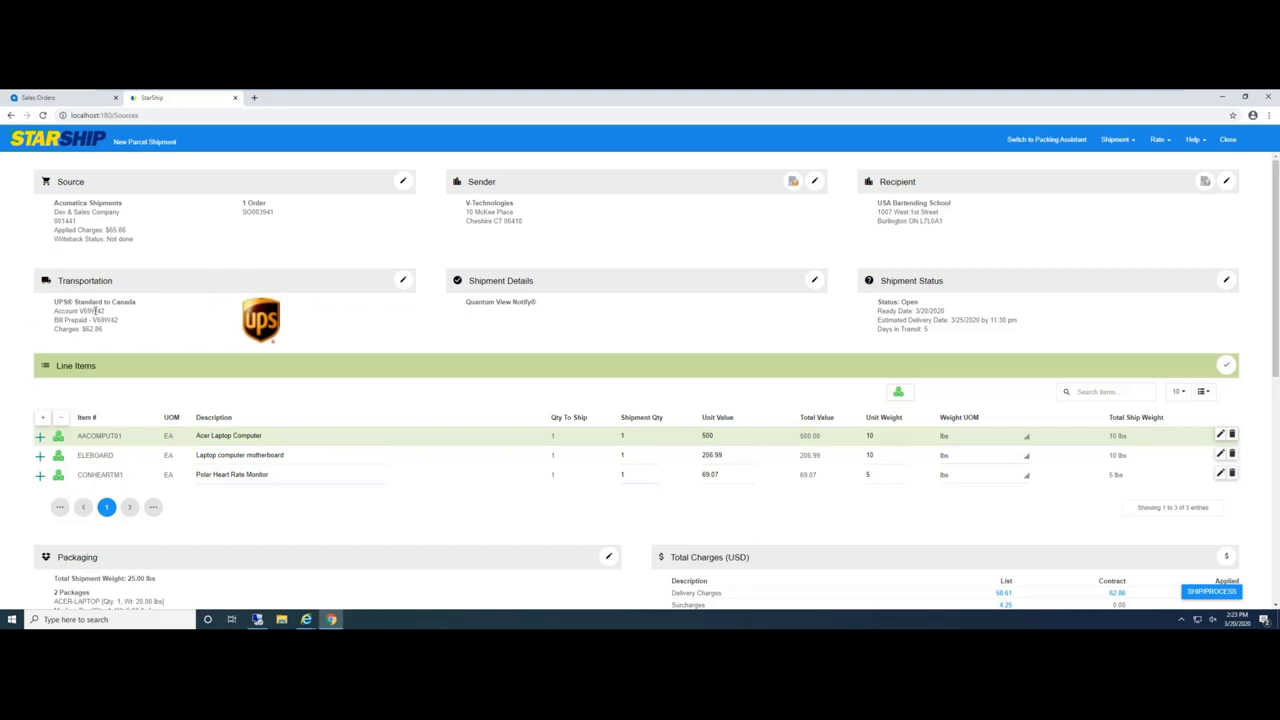
pyautogui.scroll(-1, 110, 315)
pyautogui.scroll(-2, 110, 315)
pyautogui.scroll(-2, 133, 541)
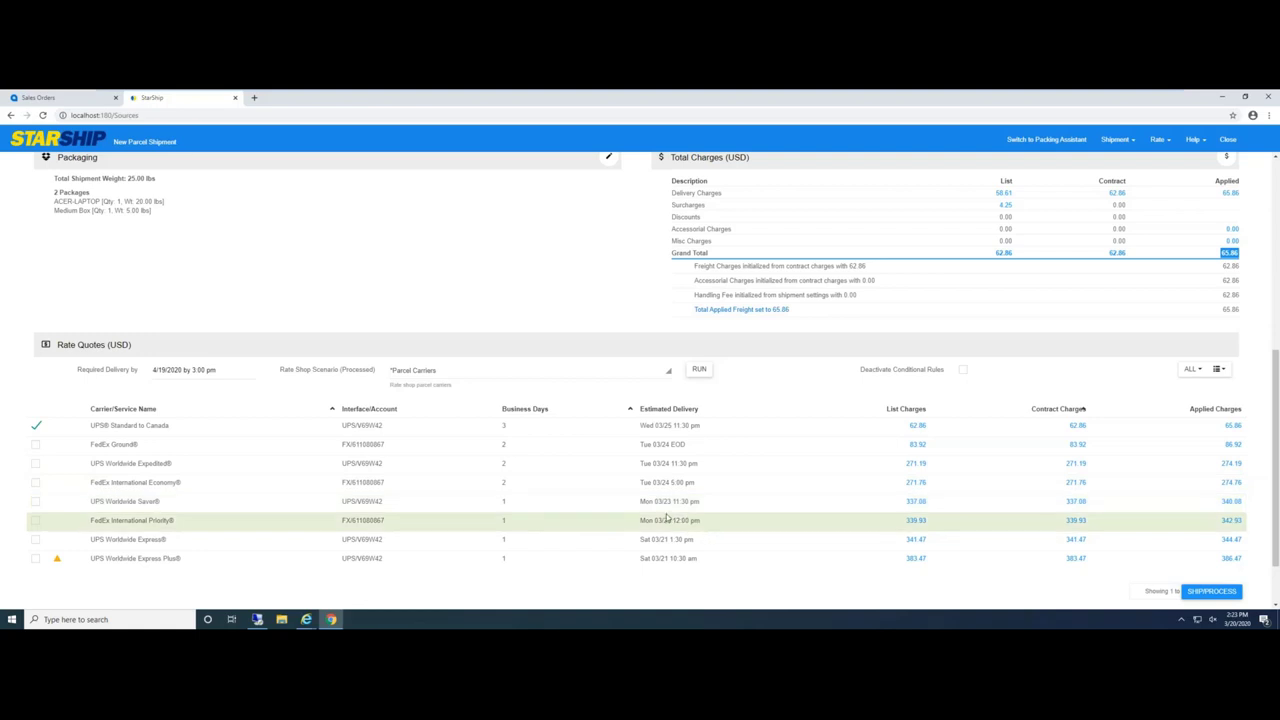
pyautogui.scroll(4, 815, 513)
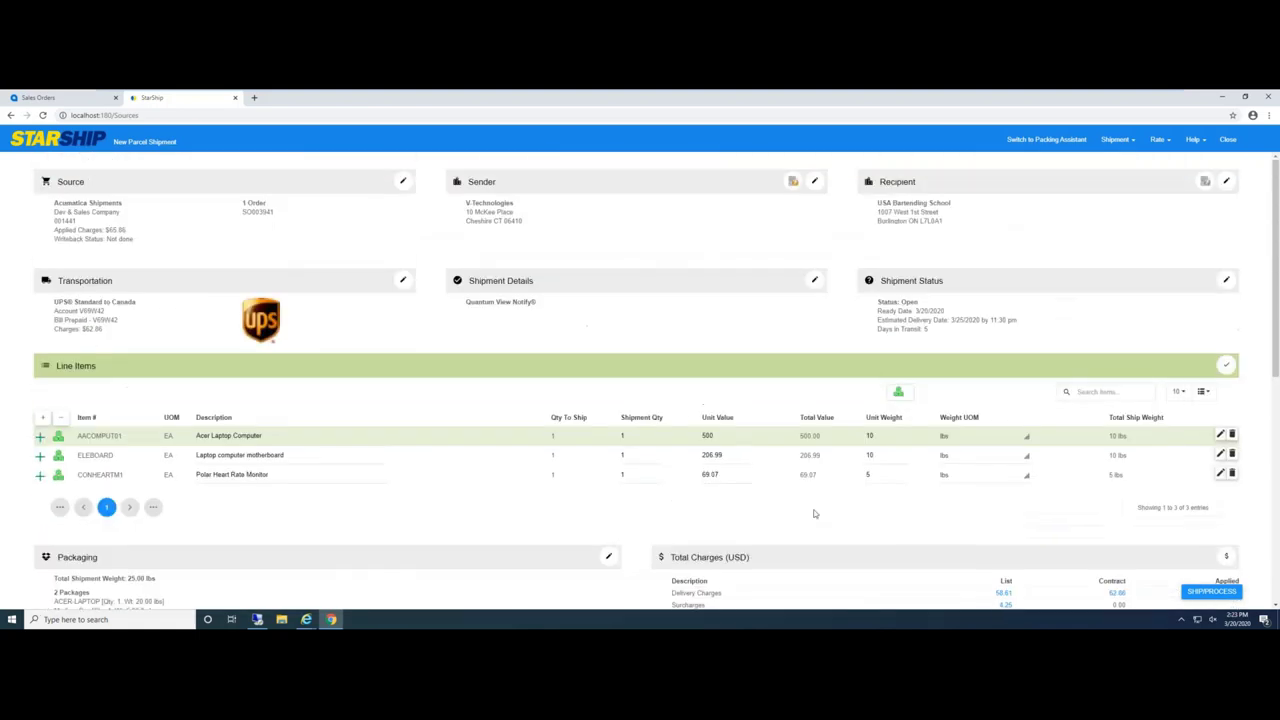
# Step: Close the line items section, recheck the shipment overview and rate quotes, and ship and process the shipment
pyautogui.click(1226, 364)
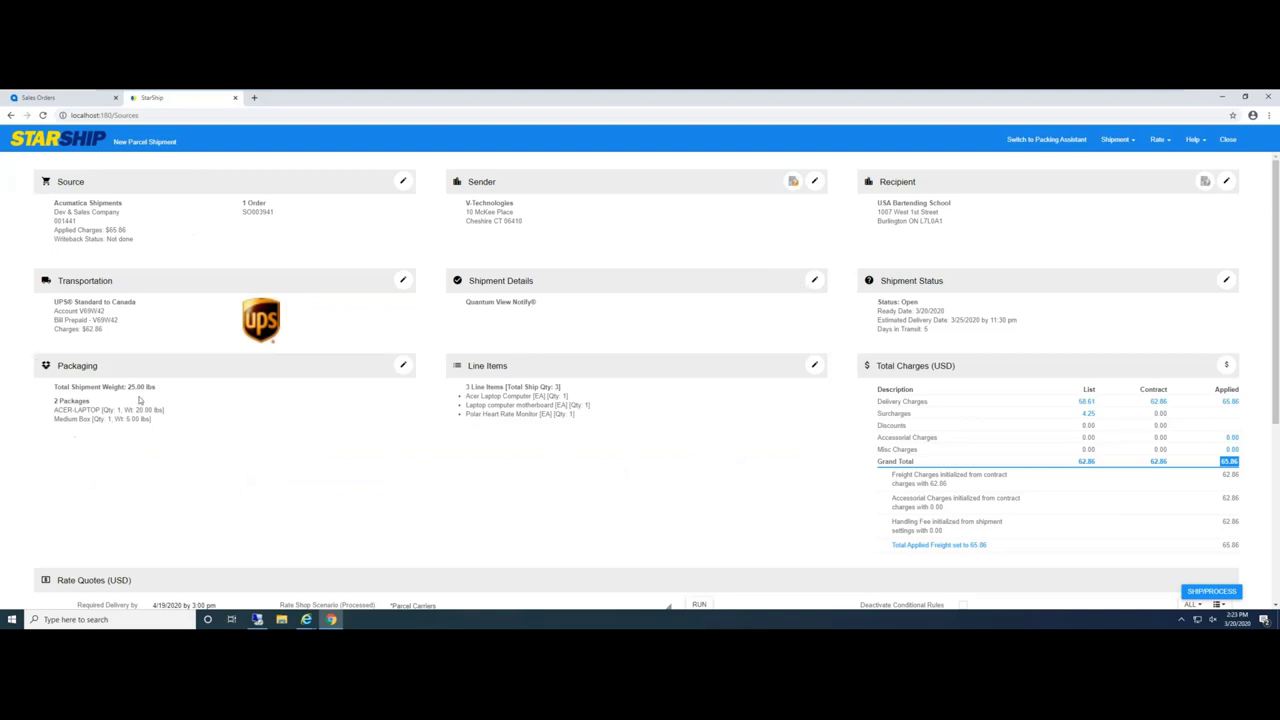
pyautogui.scroll(-2, 157, 430)
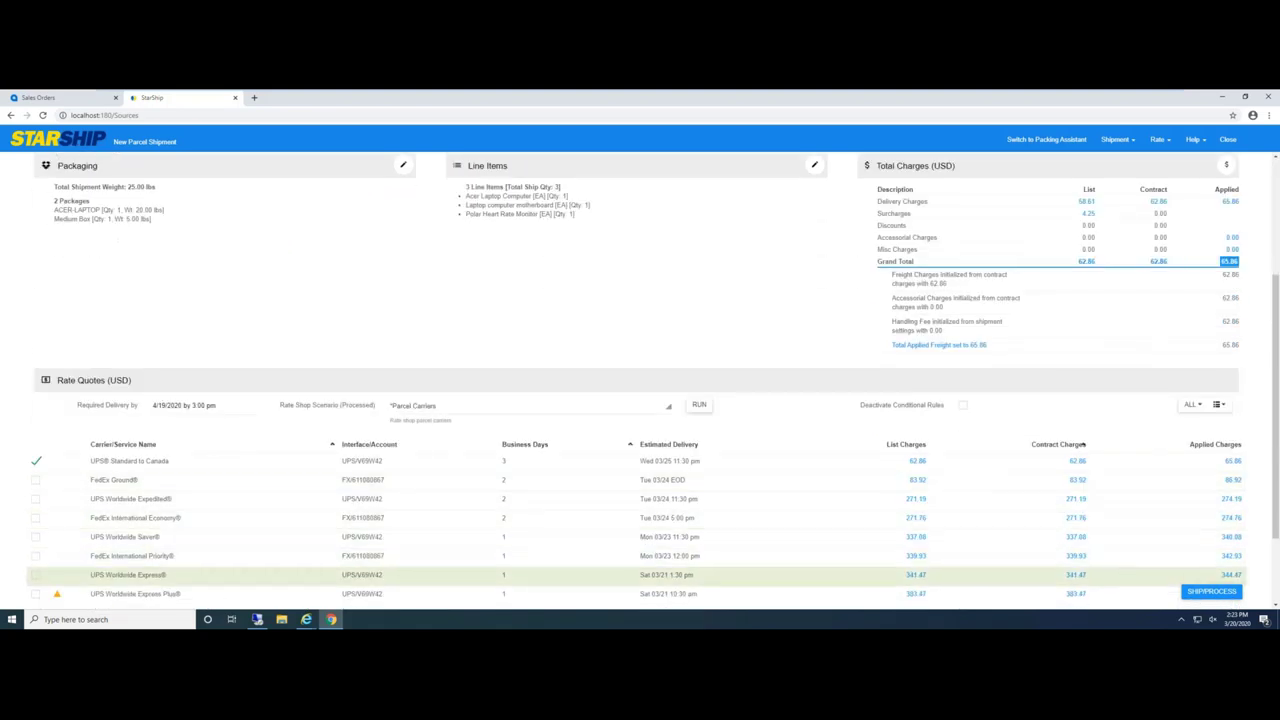
pyautogui.scroll(1, 702, 522)
pyautogui.scroll(2, 705, 525)
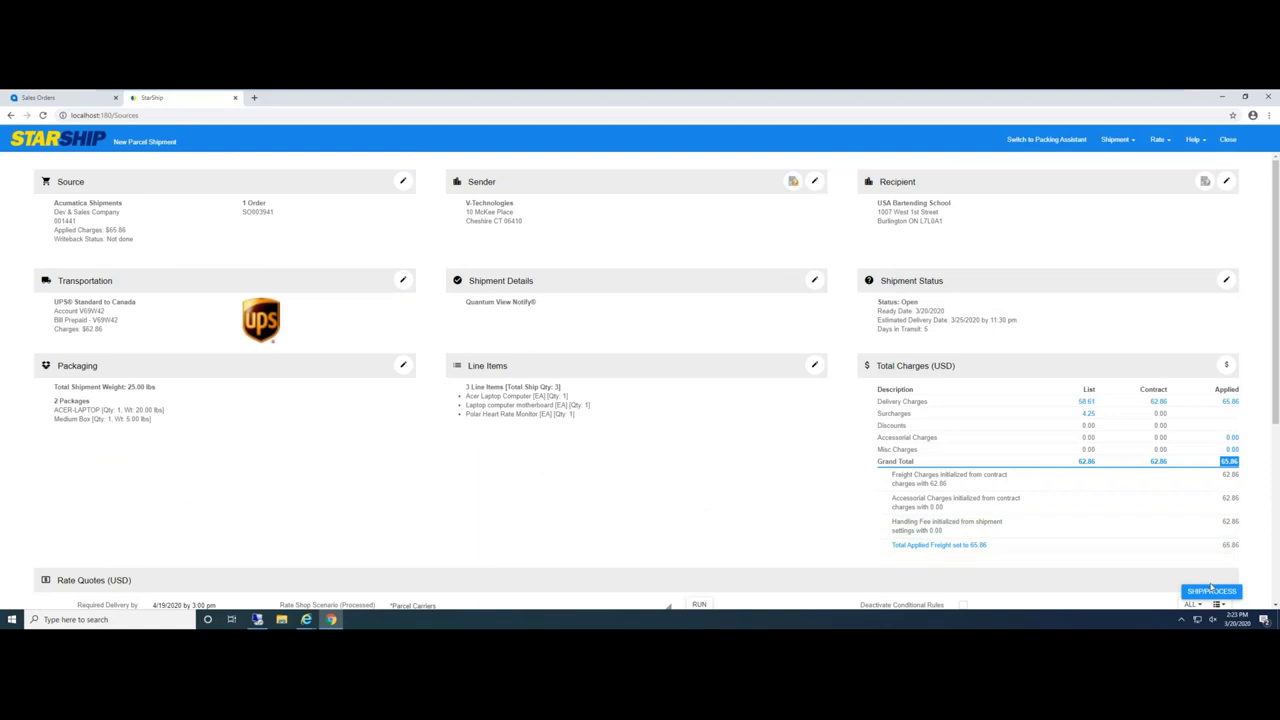
pyautogui.click(1124, 142)
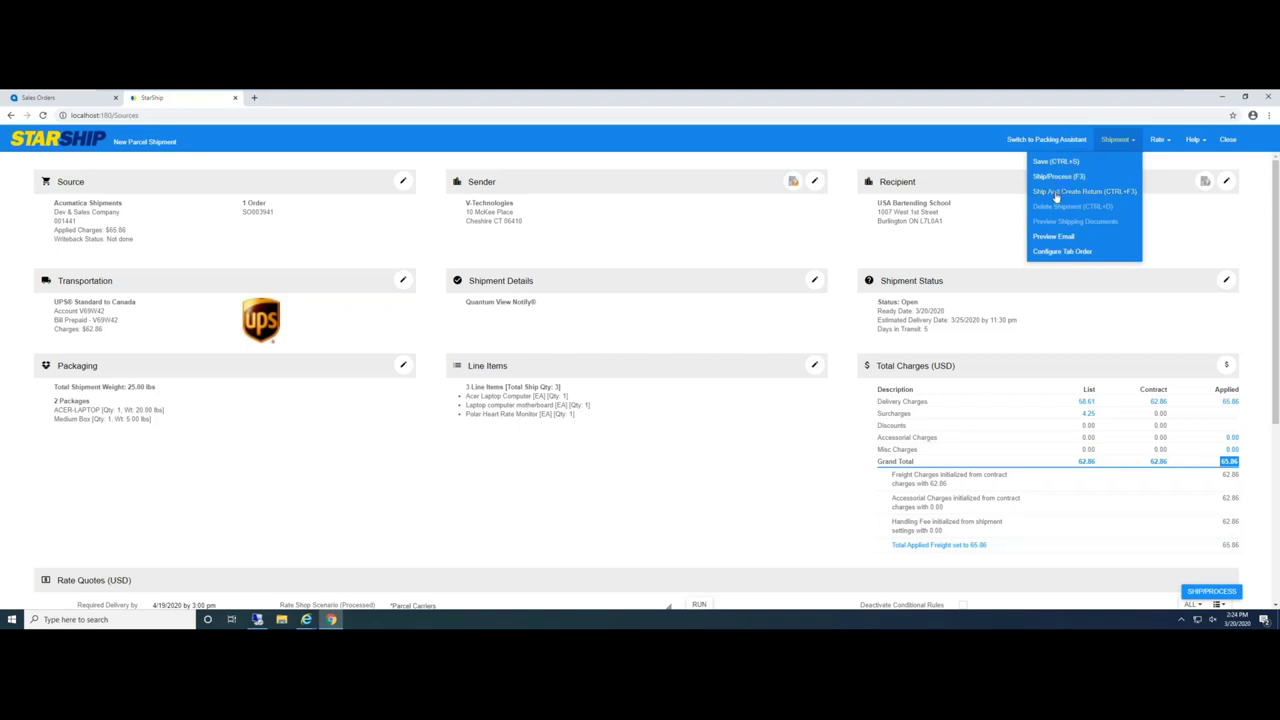
pyautogui.click(1060, 176)
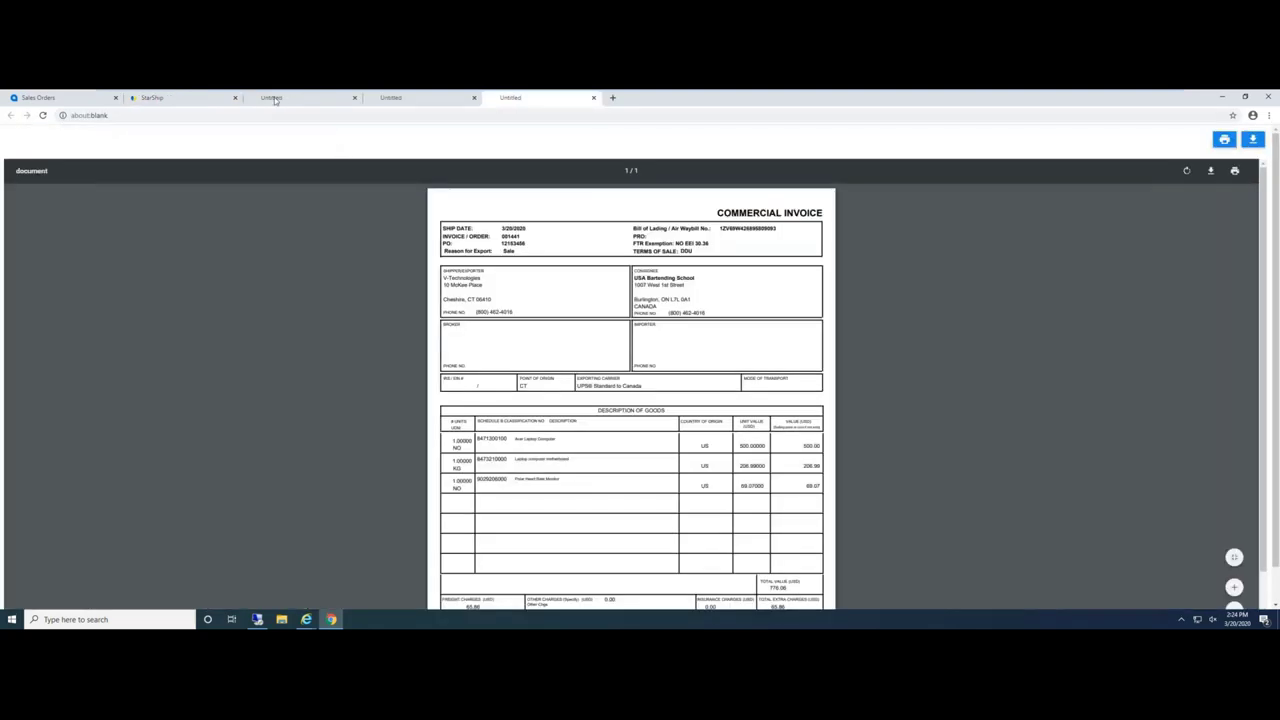
# Step: Review the first package's label and packing list, close that document, and view the second package's label and packing list
pyautogui.click(275, 100)
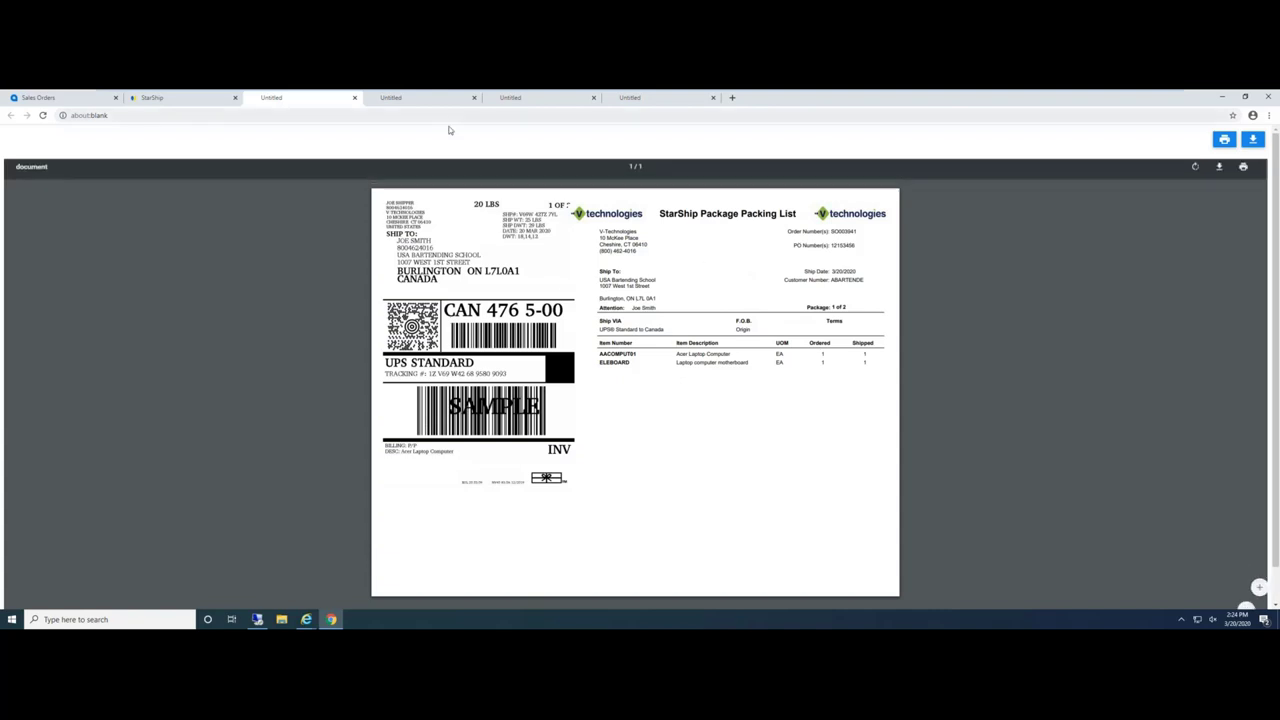
pyautogui.click(355, 98)
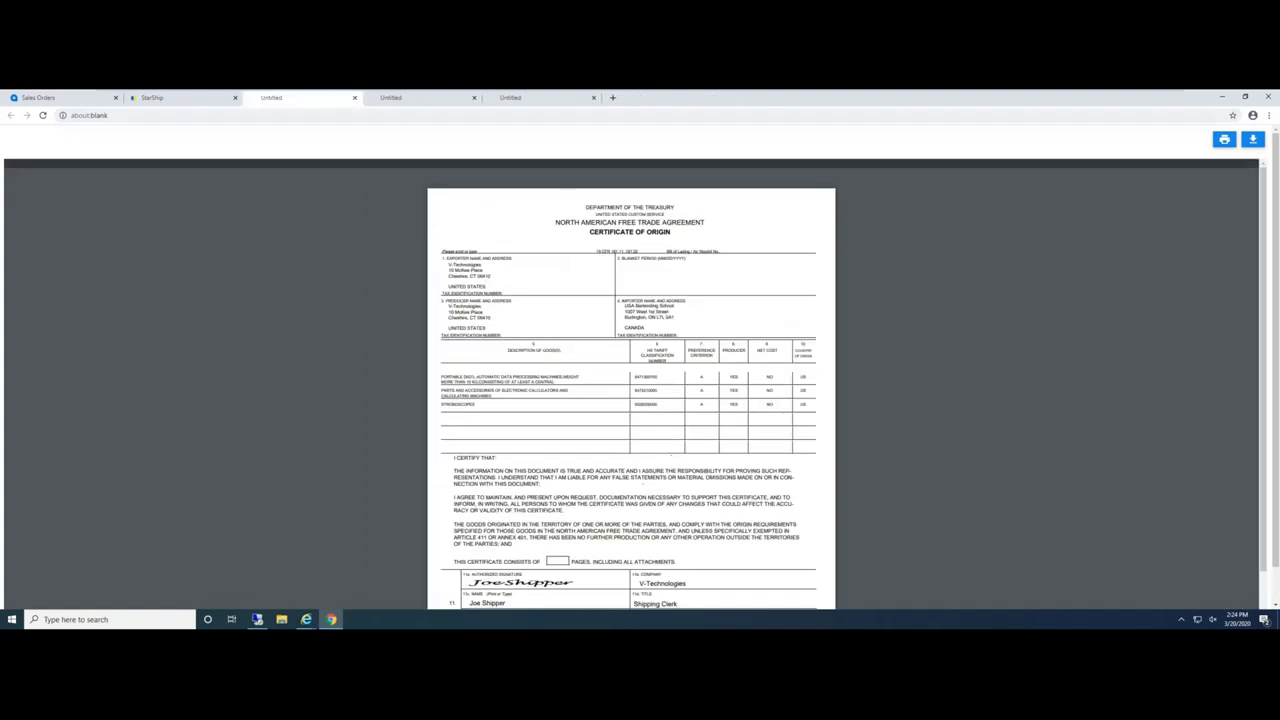
pyautogui.click(396, 101)
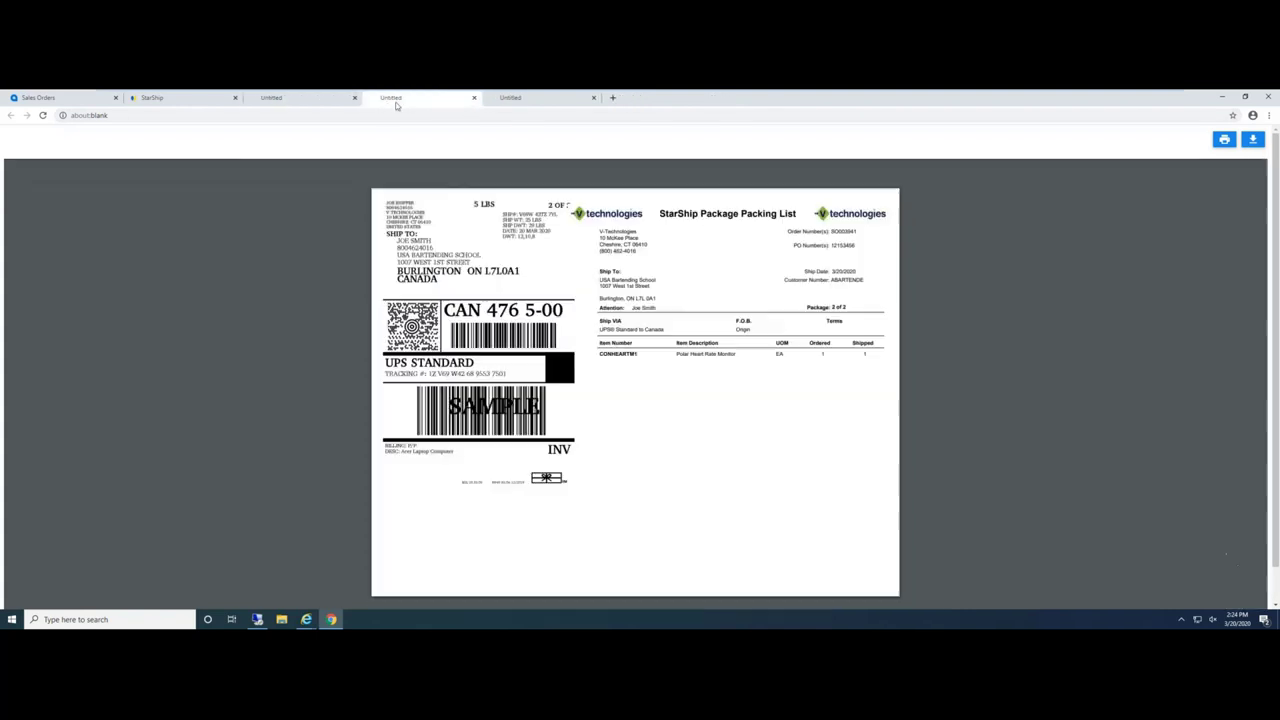